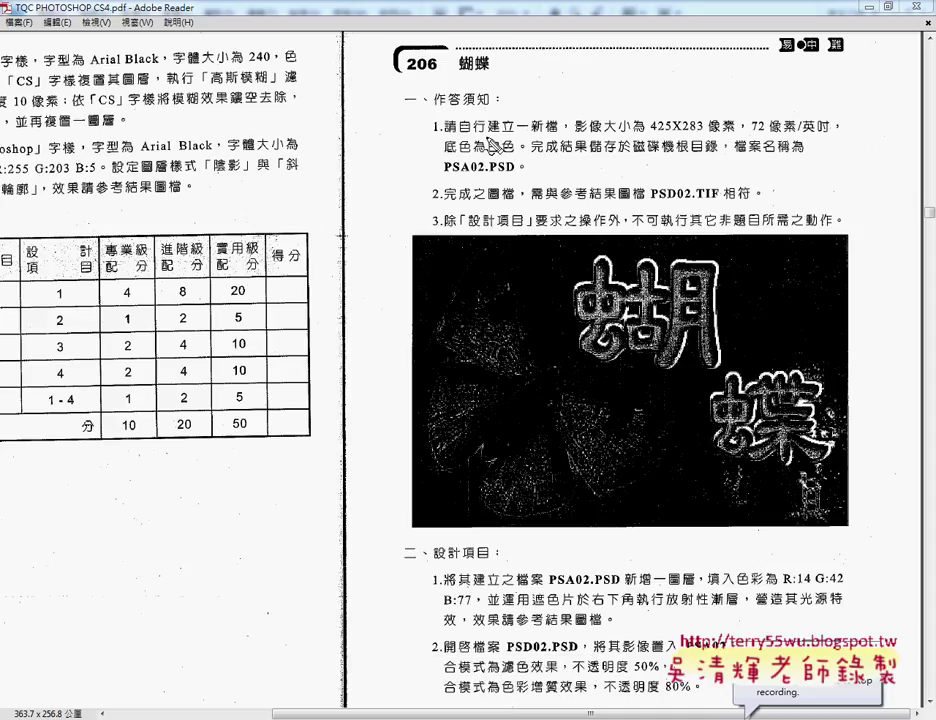
Step: Mark up exercise 206's new-file requirements (425X283 pixels, white background, PSA02.PSD), then clear the marks
left_click_drag(447, 131, 550, 128)
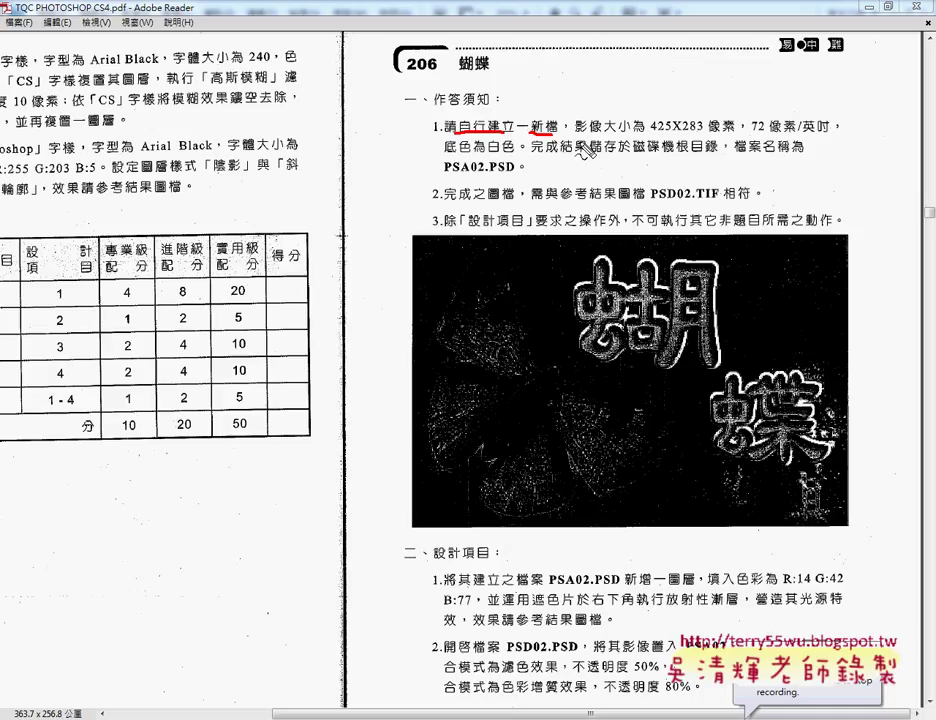
left_click_drag(575, 134, 704, 133)
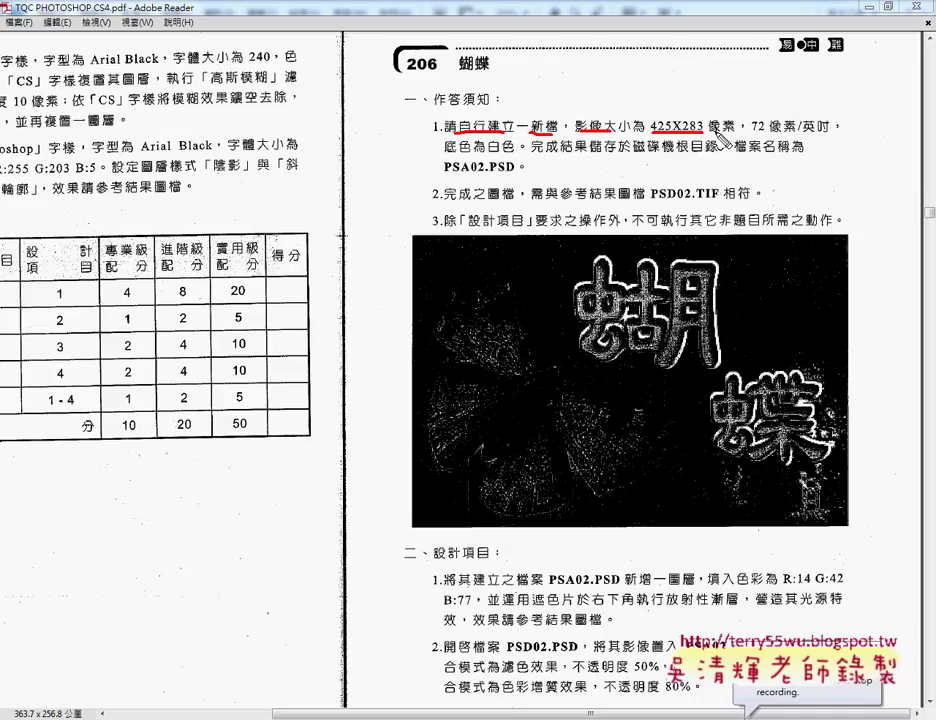
mouse_move(706, 134)
left_mouse_down()
mouse_move(733, 120)
mouse_move(708, 134)
left_mouse_up()
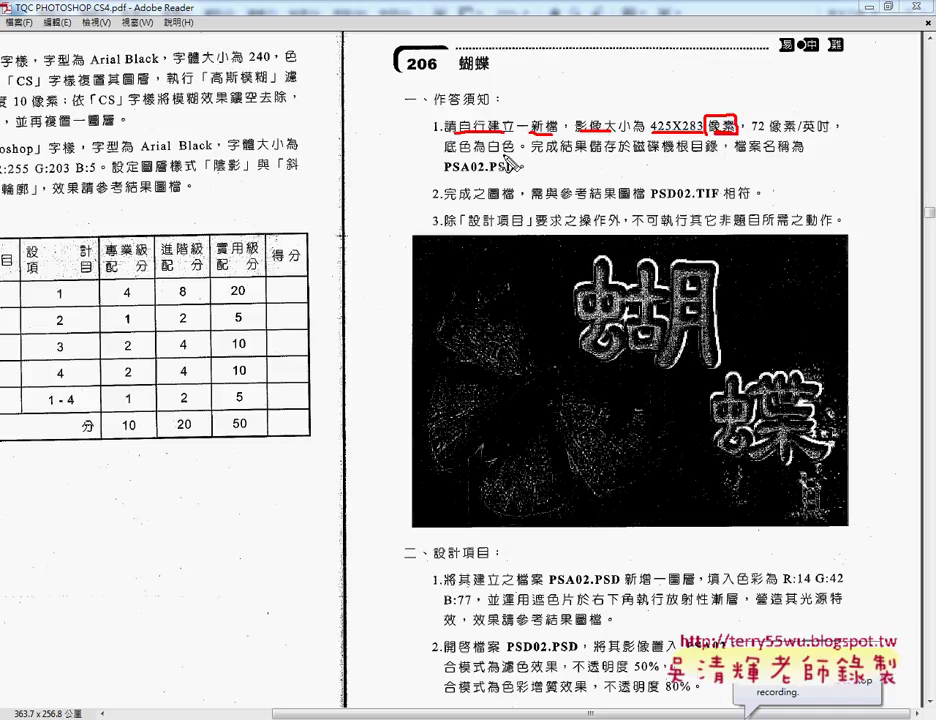
left_click_drag(489, 155, 516, 155)
left_click_drag(444, 175, 515, 175)
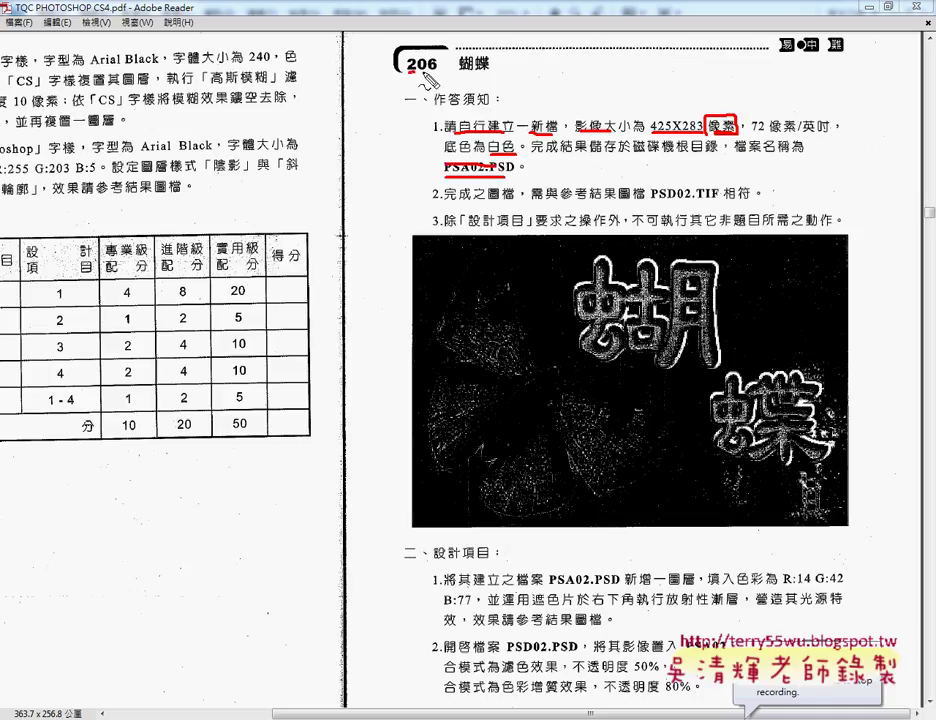
mouse_move(406, 68)
left_mouse_down()
mouse_move(421, 166)
mouse_move(432, 176)
left_mouse_up()
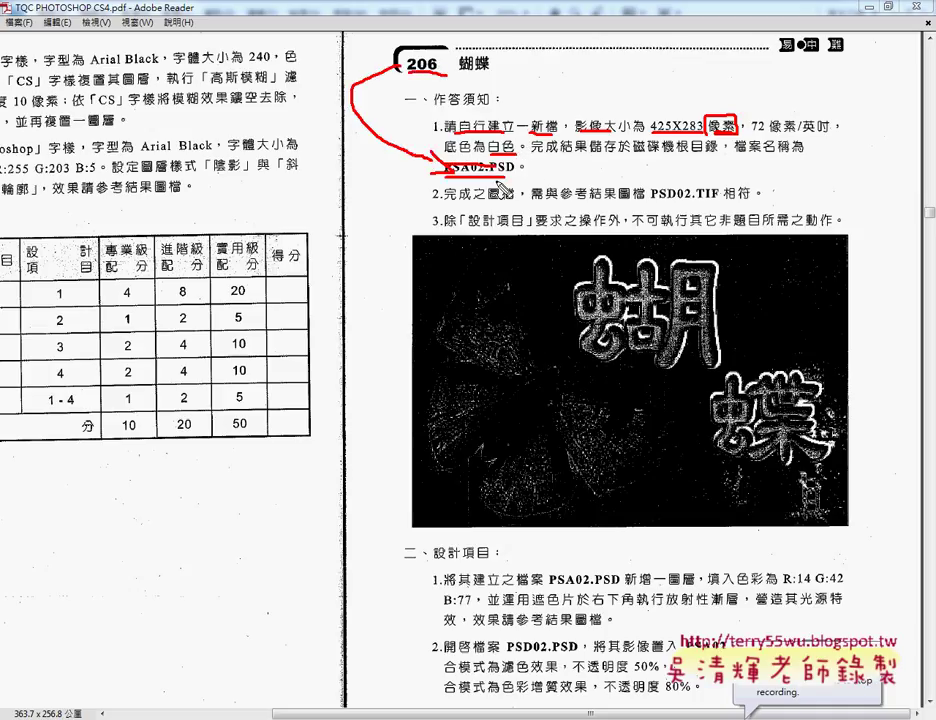
key("Escape")
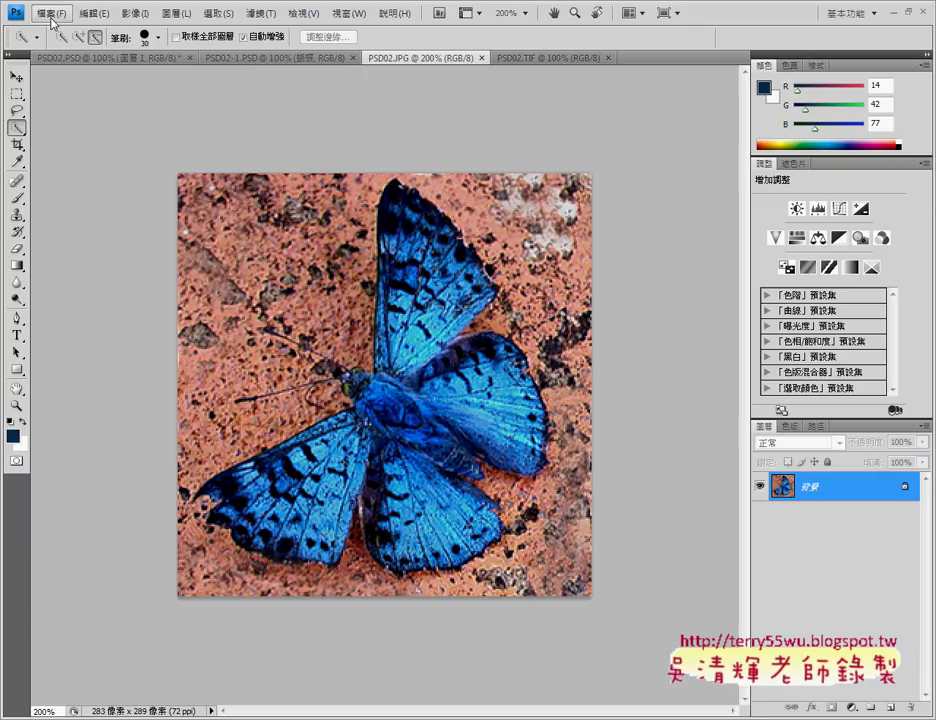
Step: Create a new document named 206, 425 × 283 pixels at 72 ppi, with a white background
left_click(48, 13)
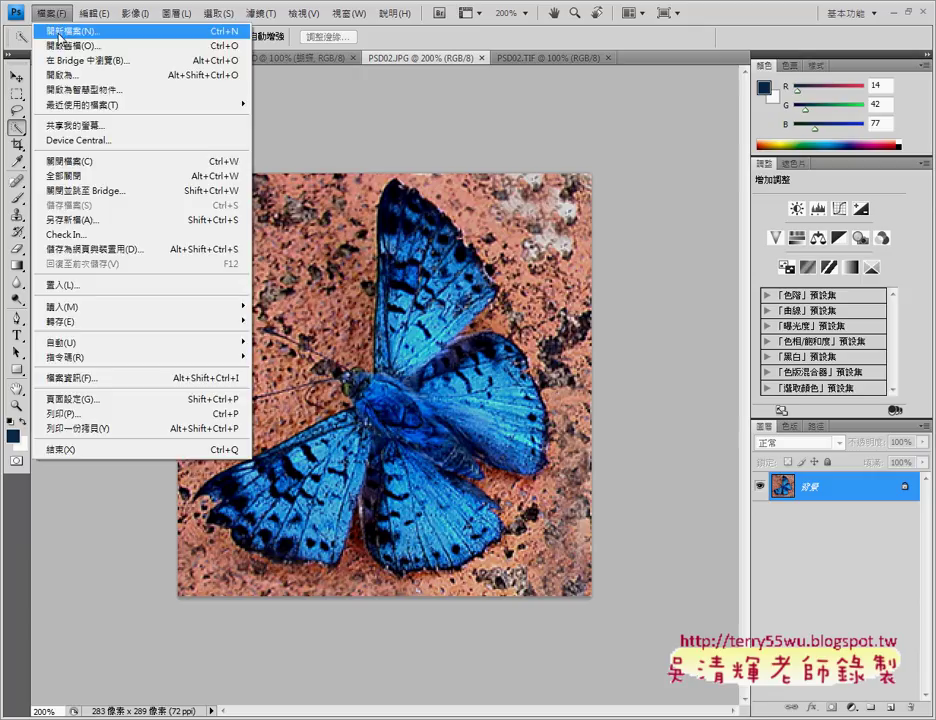
left_click(58, 33)
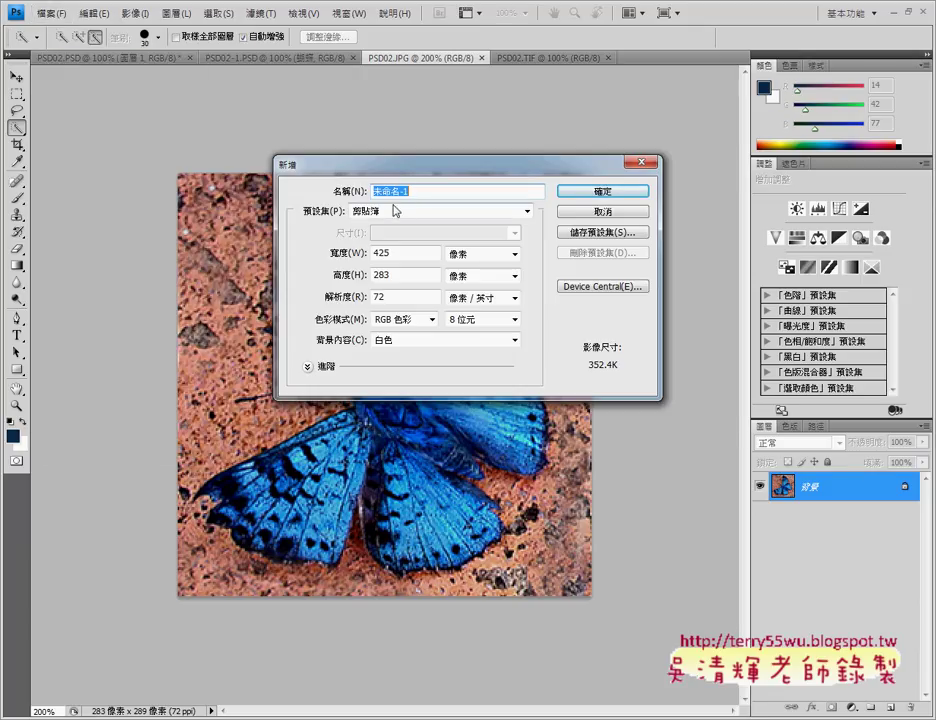
type("206")
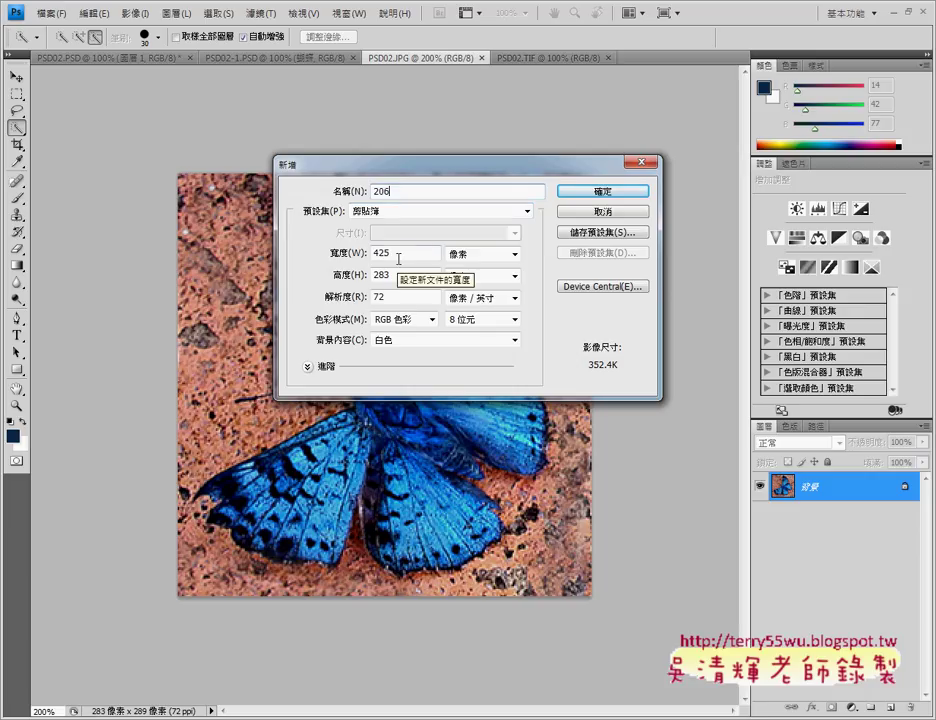
double_click(400, 255)
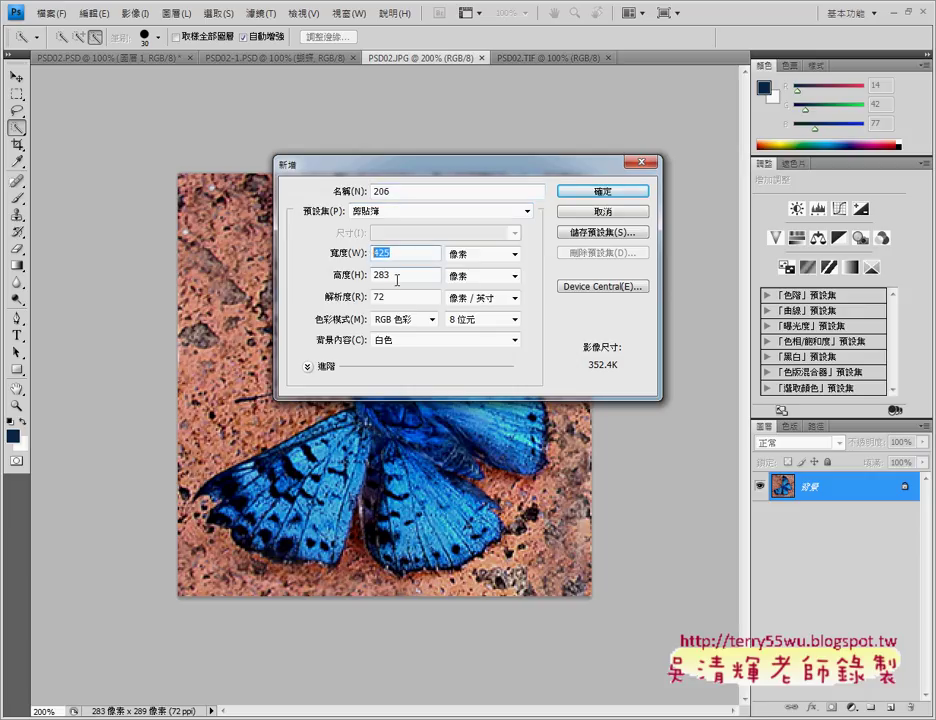
double_click(397, 278)
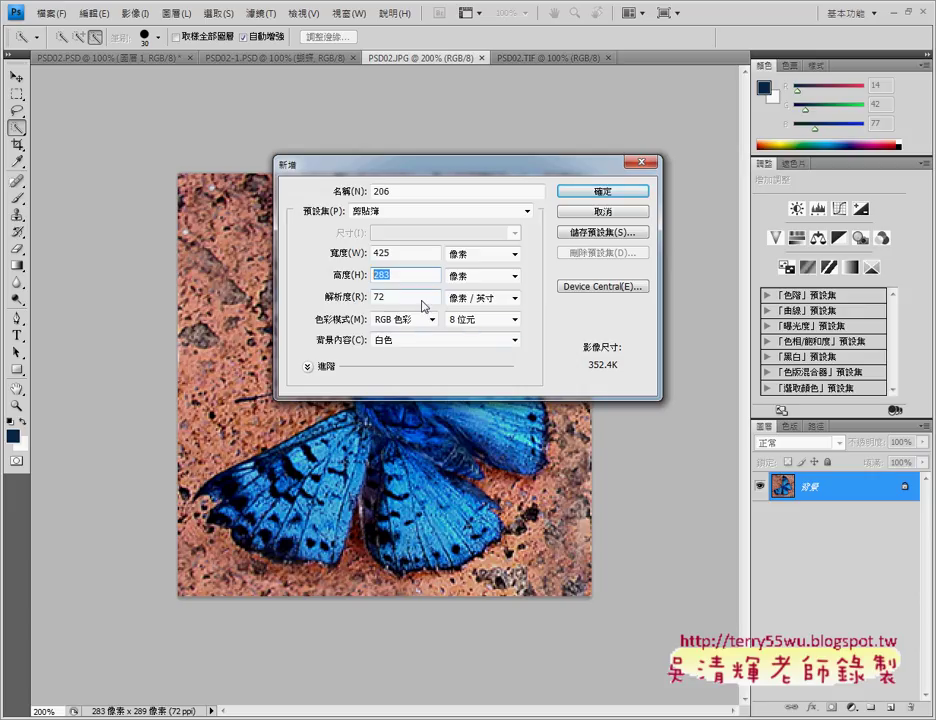
left_click(632, 192)
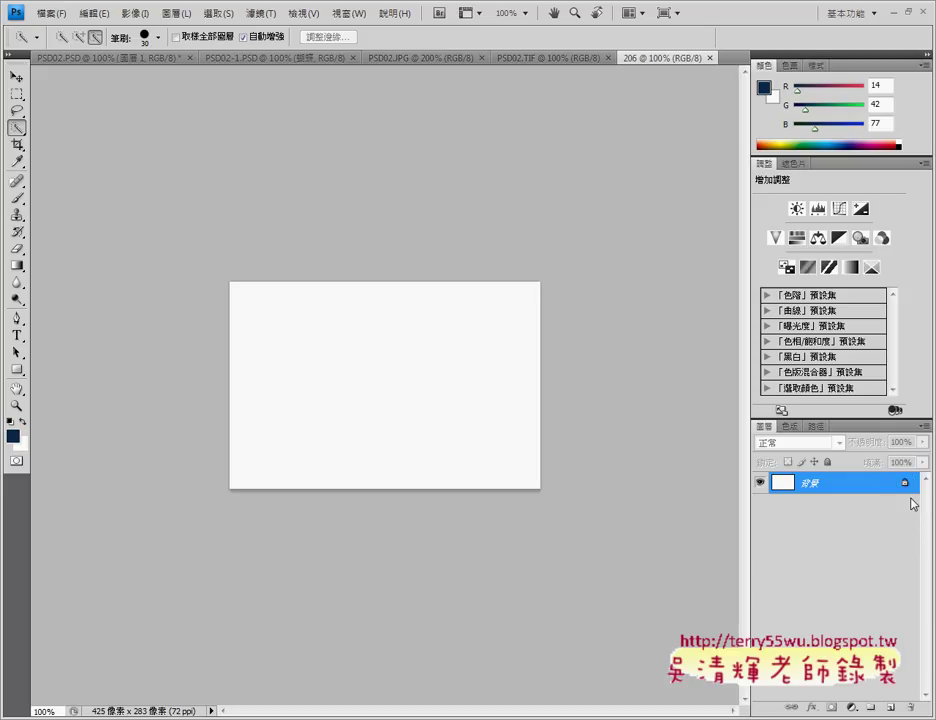
Step: Start duplicating the Background layer, then switch to the exam sheet in Adobe Reader
right_click(834, 483)
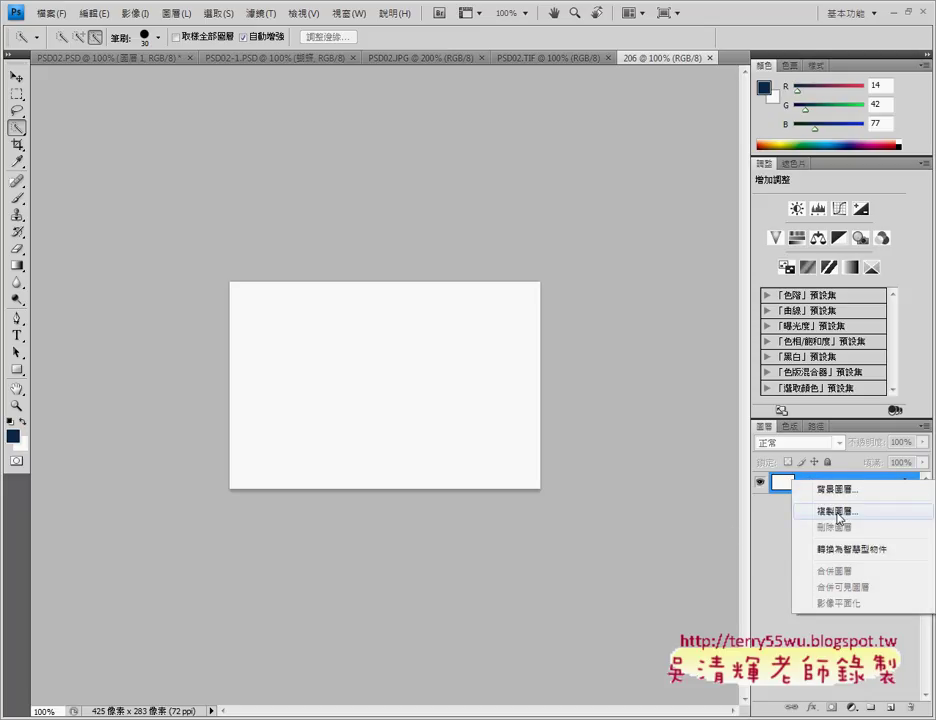
left_click(841, 515)
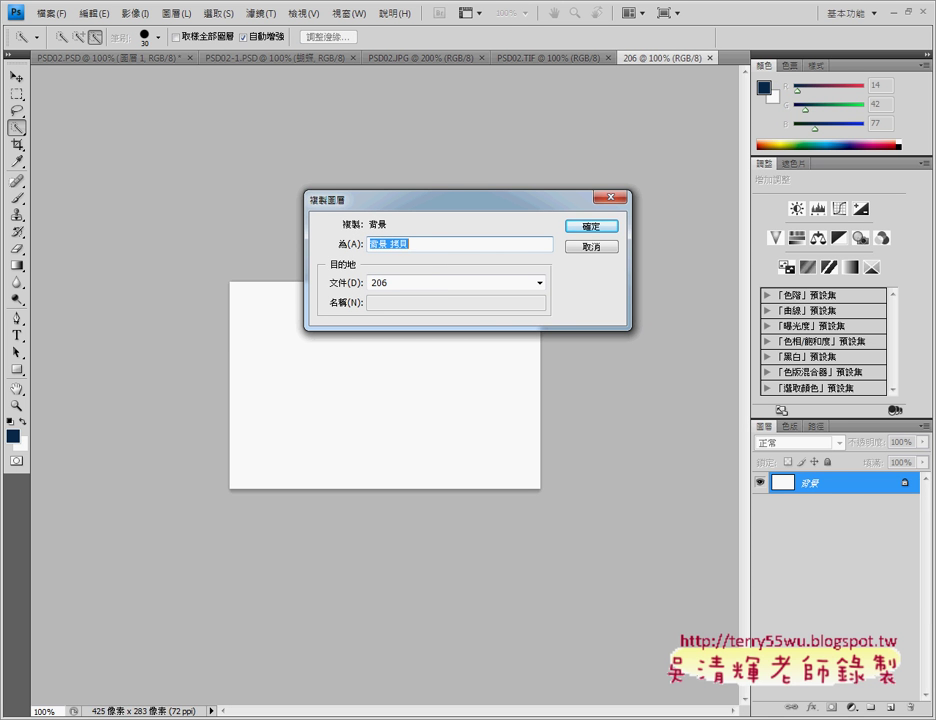
key("alt+Tab")
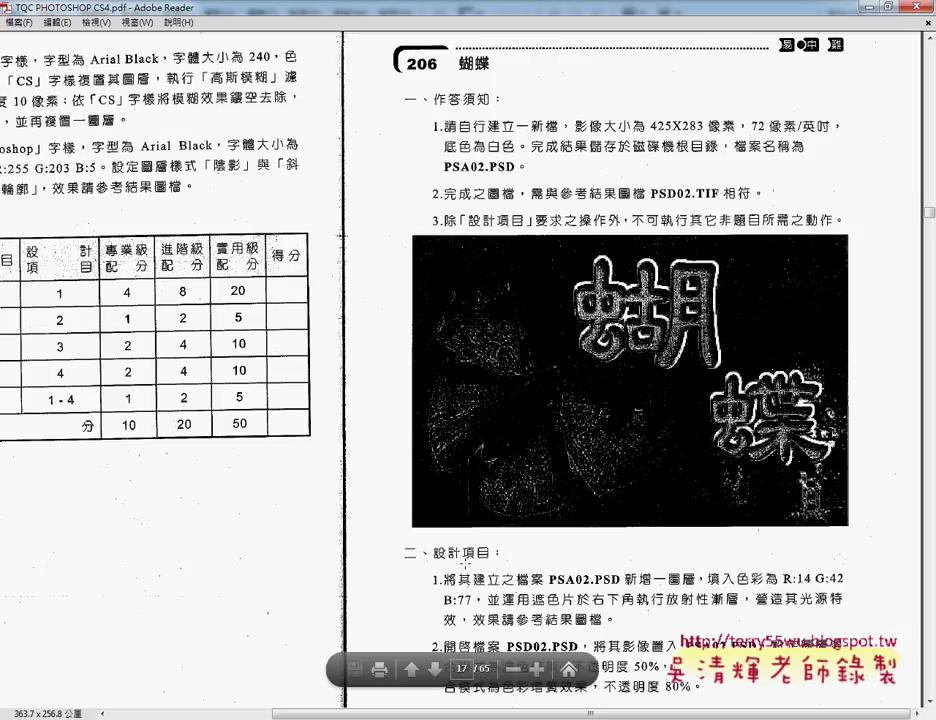
Step: Scroll the exam sheet down to the design items and return to Photoshop
scroll(616, 567, "down", 2)
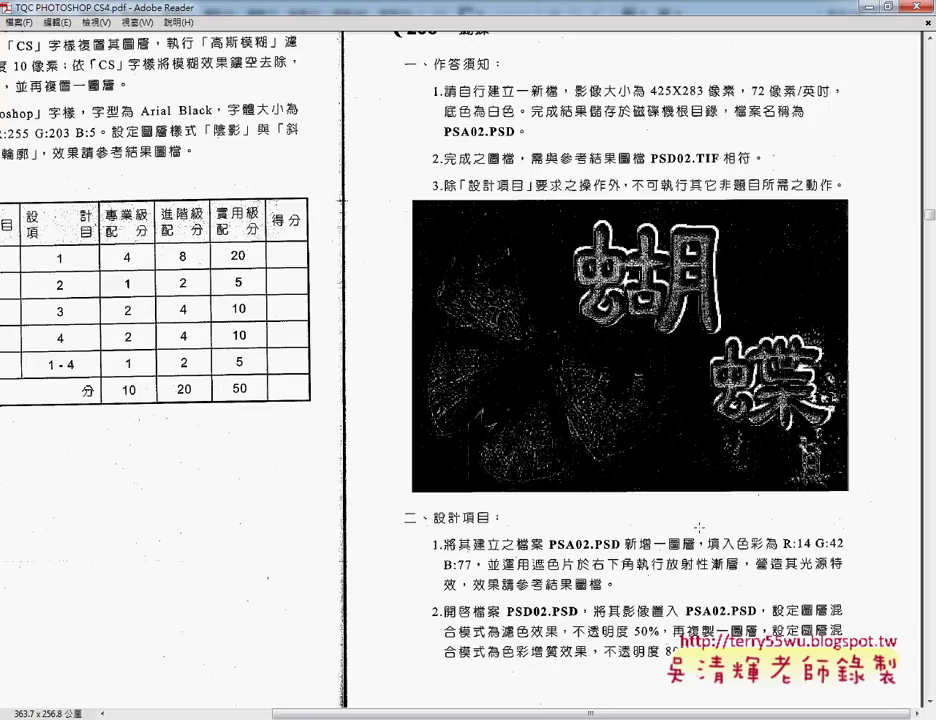
left_click(862, 6)
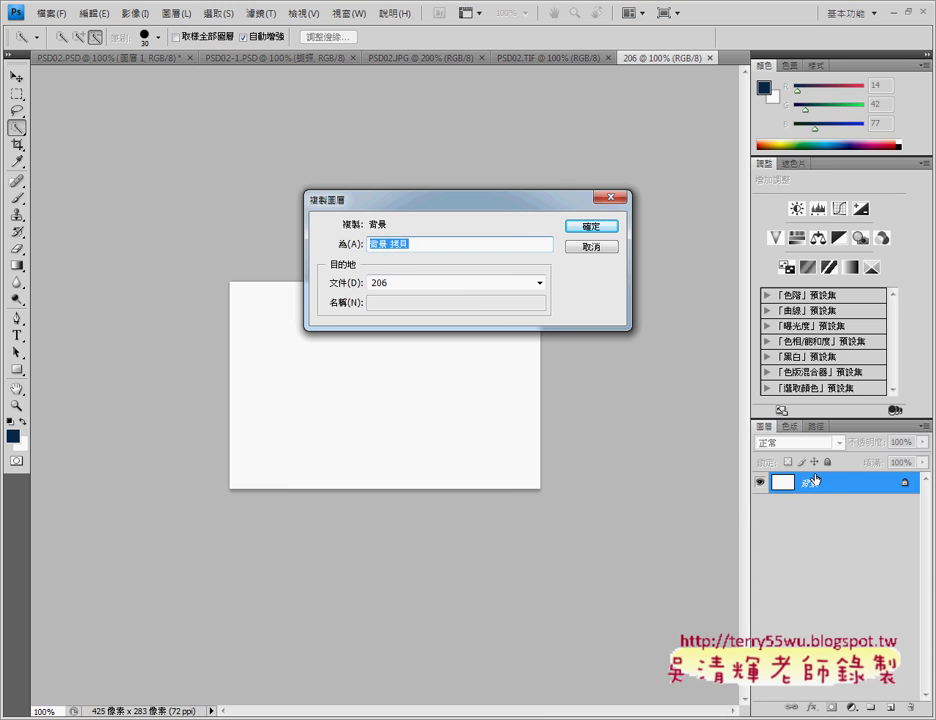
Step: Cancel the Background duplication, then add and delete a trial empty layer 圖層 1
left_click(591, 246)
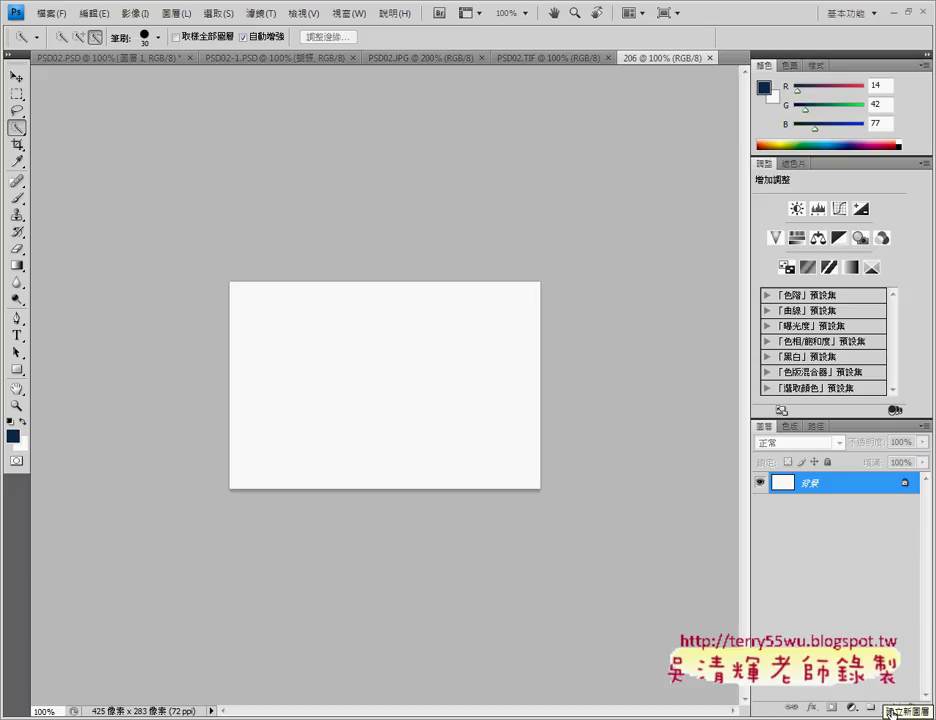
left_click(889, 710)
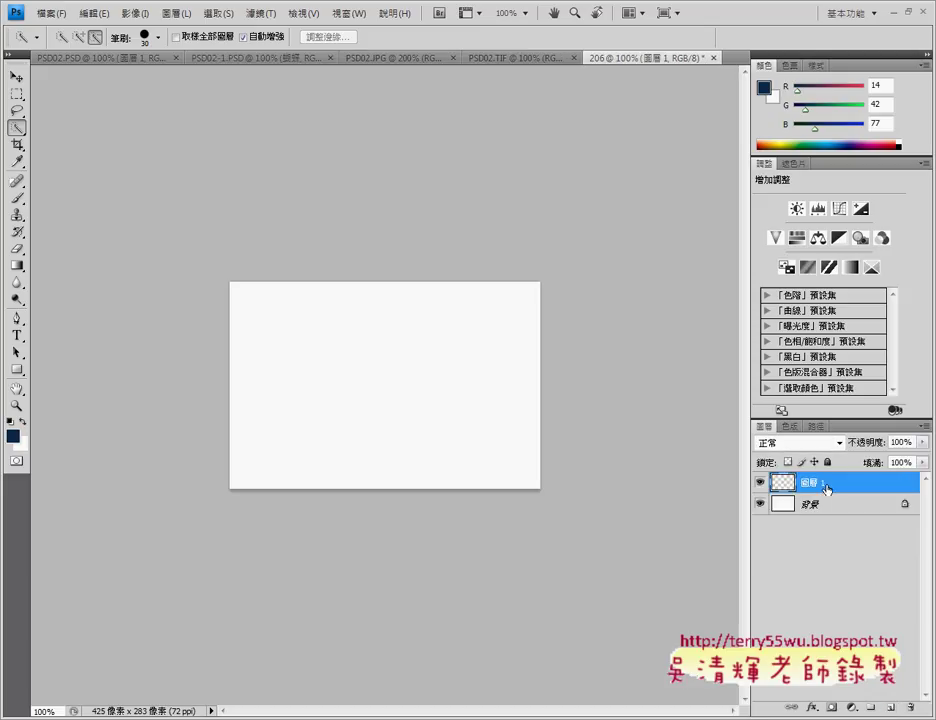
mouse_move(827, 489)
left_mouse_down()
mouse_move(915, 707)
mouse_move(830, 505)
mouse_move(903, 665)
left_mouse_up()
left_click_drag(852, 484, 913, 707)
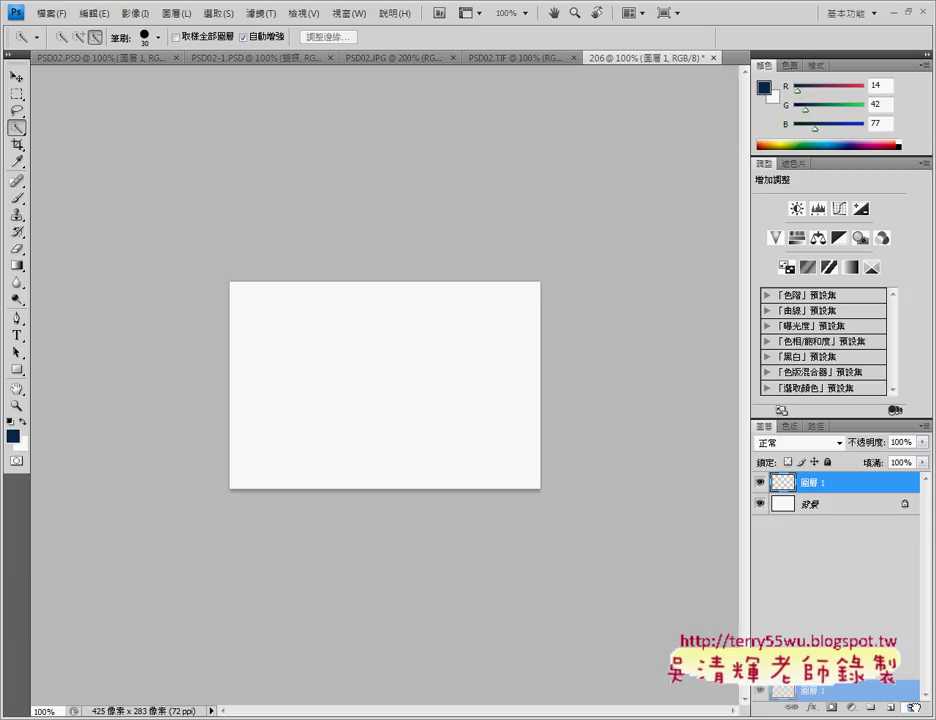
left_click_drag(913, 707, 915, 707)
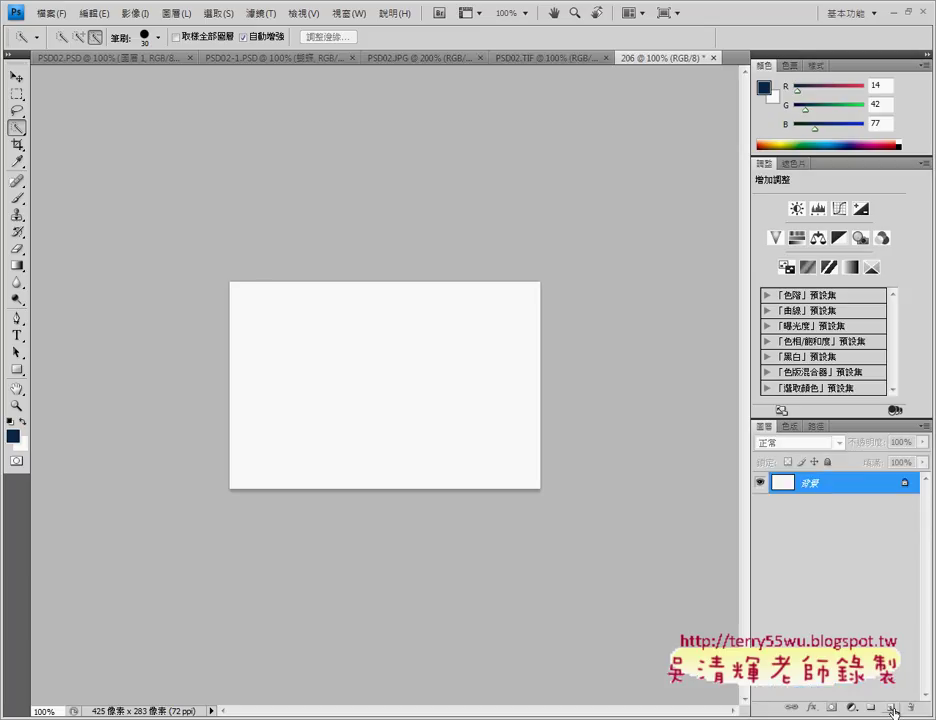
left_click(889, 710)
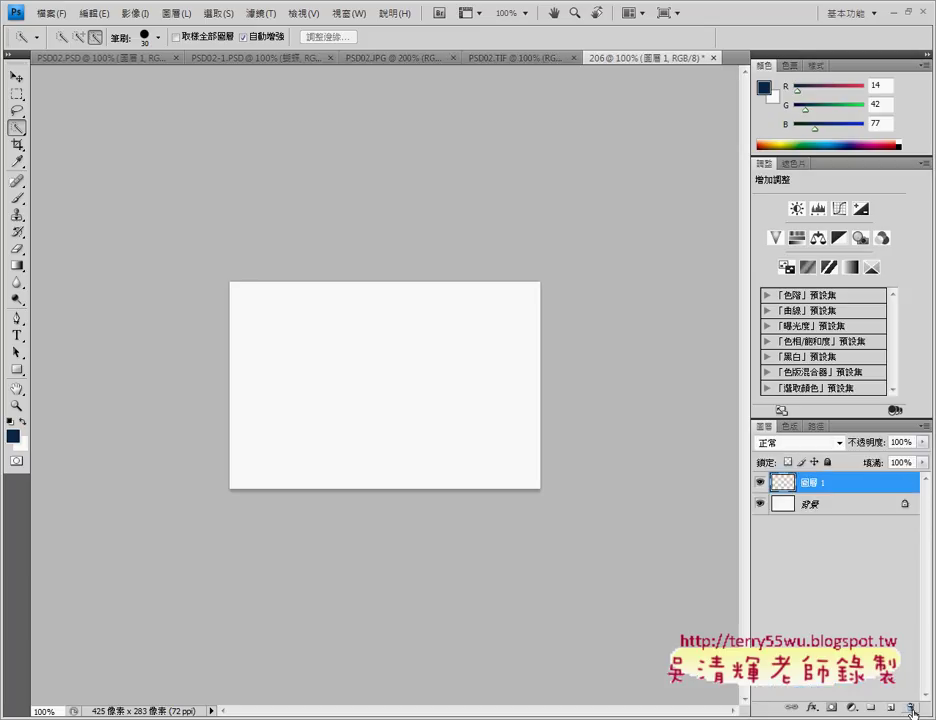
left_click(912, 710)
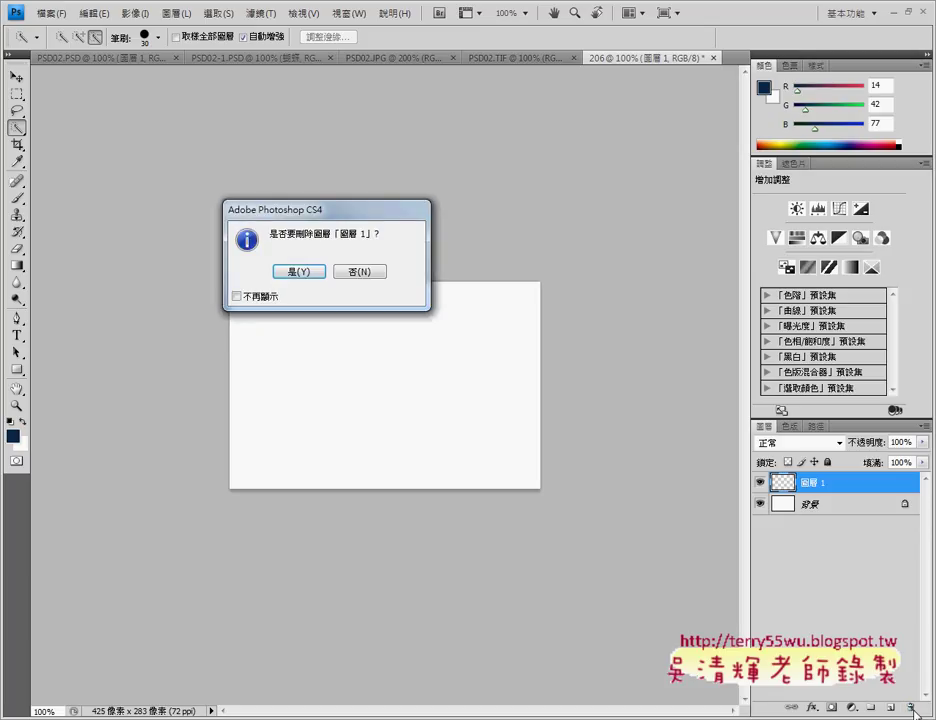
left_click(300, 272)
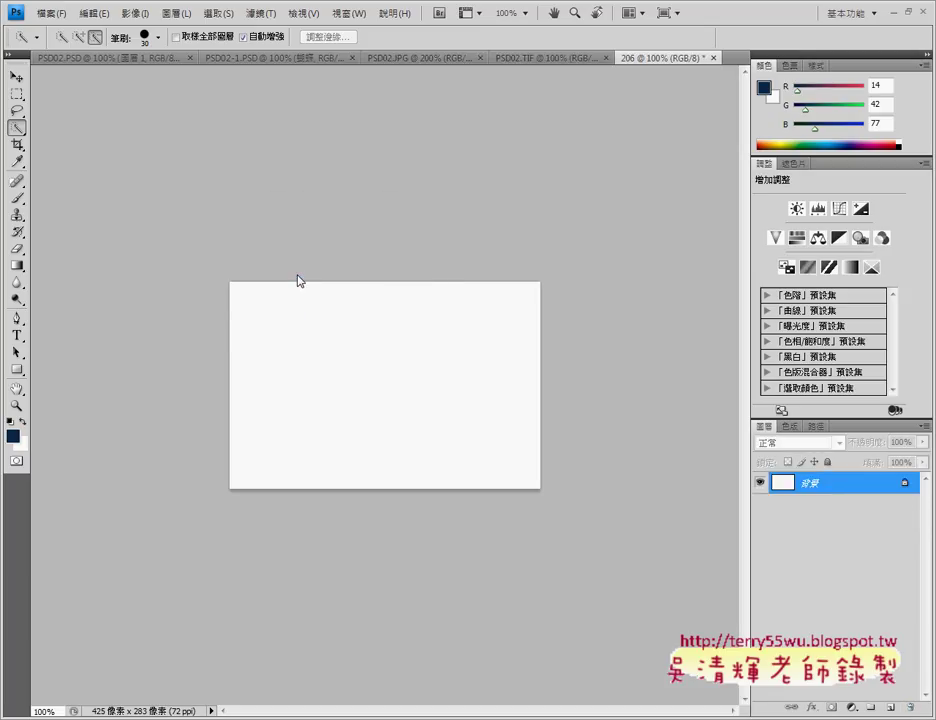
Step: Add a fresh empty 圖層 1 above the background and bring up the exam PDF
left_click(886, 709)
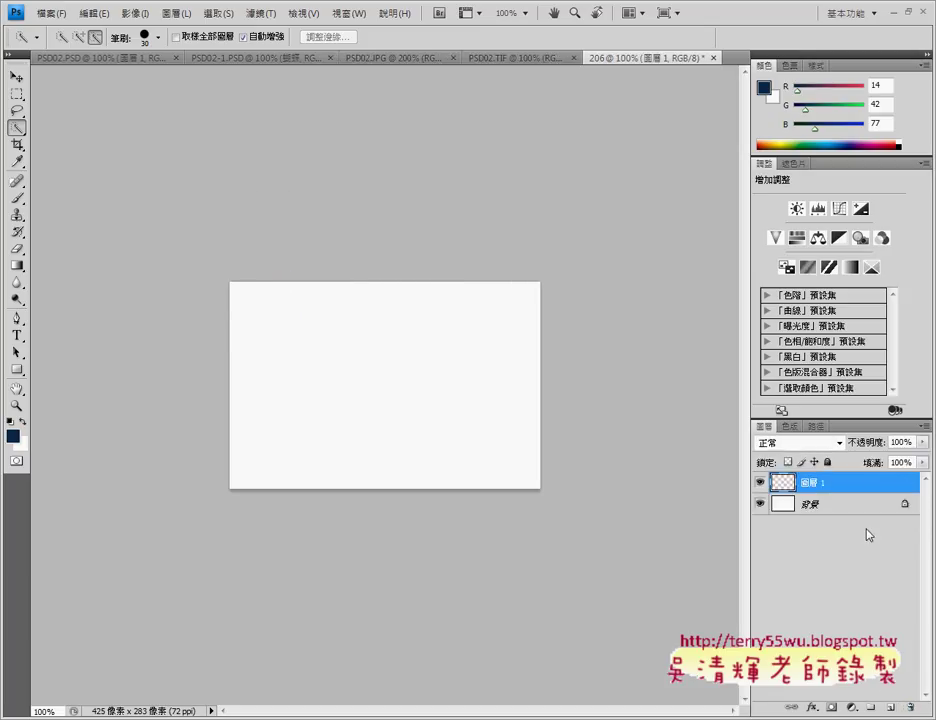
left_click(820, 505)
left_click(888, 480)
left_click(270, 440)
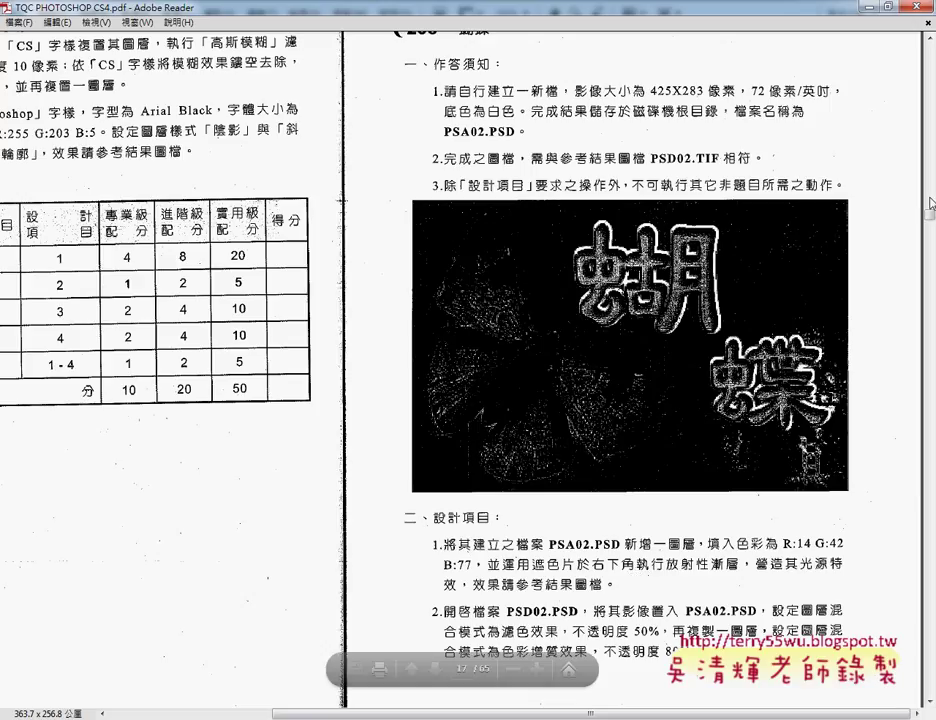
Step: Finish reading the new-layer colour requirements and return to Photoshop
key("alt+Tab")
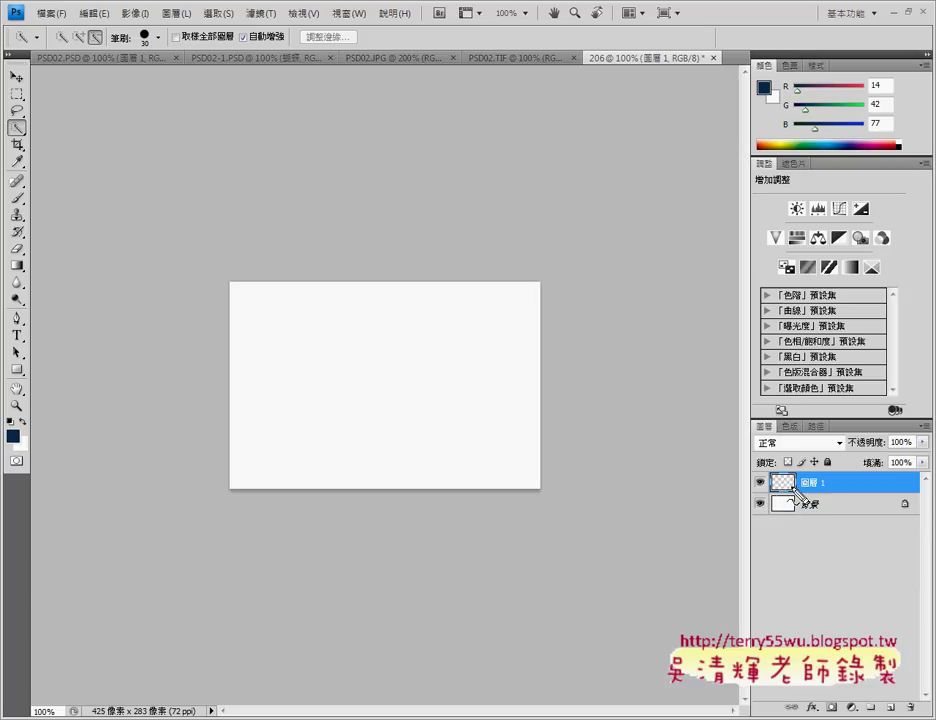
left_click_drag(786, 485, 828, 500)
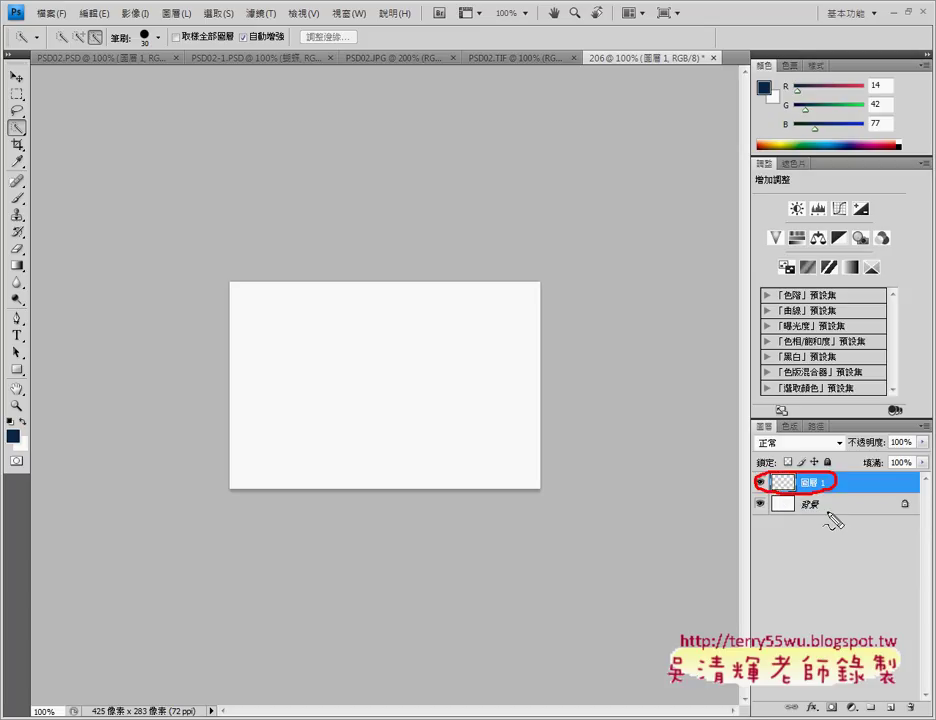
left_click_drag(895, 714, 900, 712)
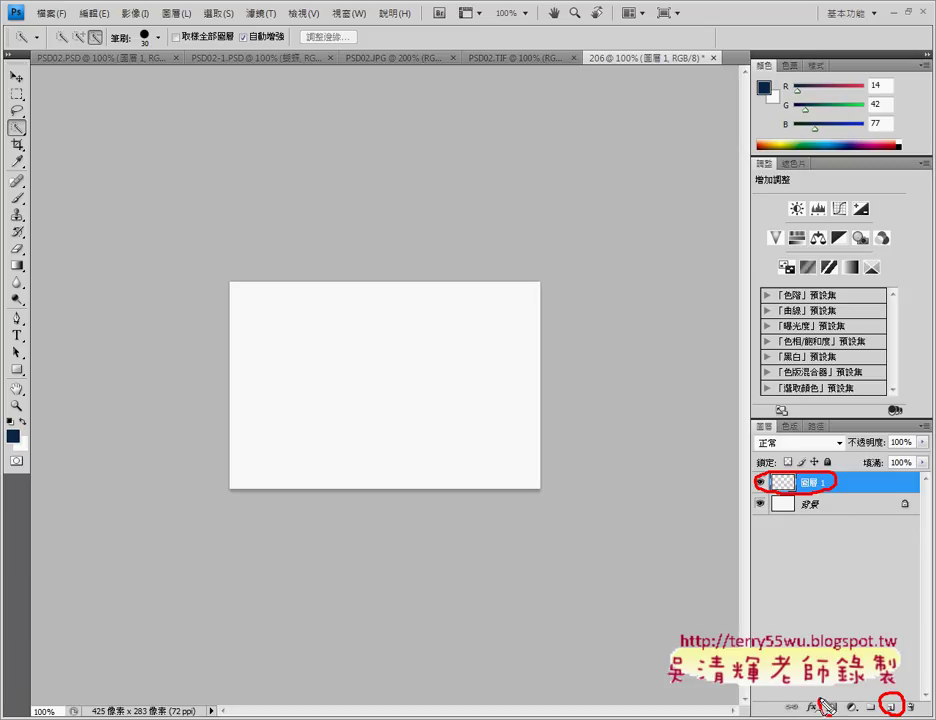
left_click_drag(838, 690, 846, 694)
key("Escape")
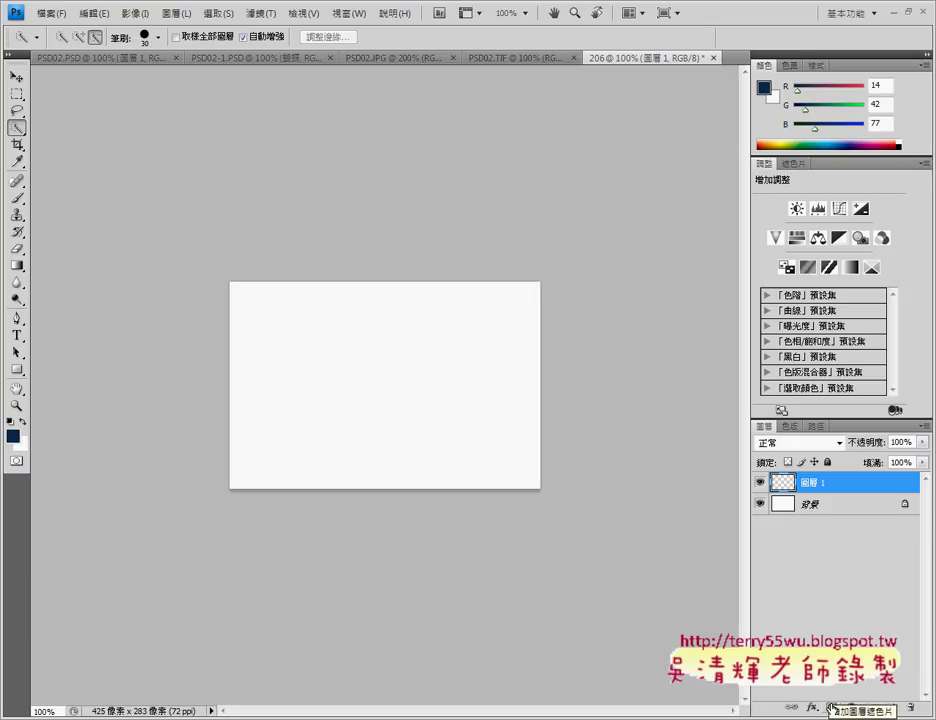
Step: Attach a white layer mask to 圖層 1, leaving white foreground over black background
left_click(830, 708)
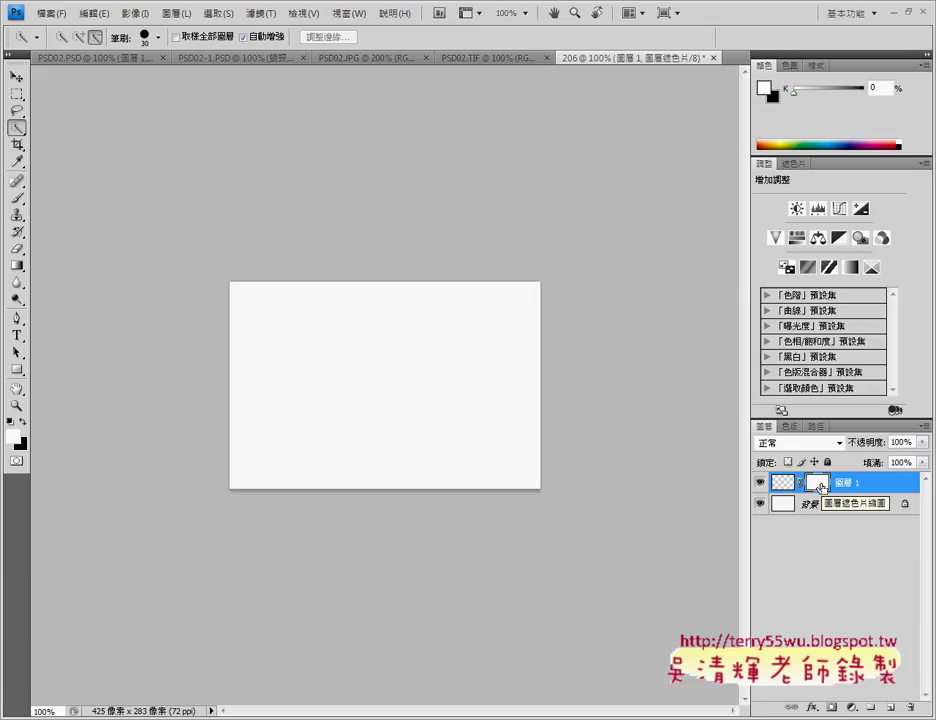
mouse_move(821, 487)
left_mouse_down()
mouse_move(795, 503)
mouse_move(768, 500)
left_mouse_up()
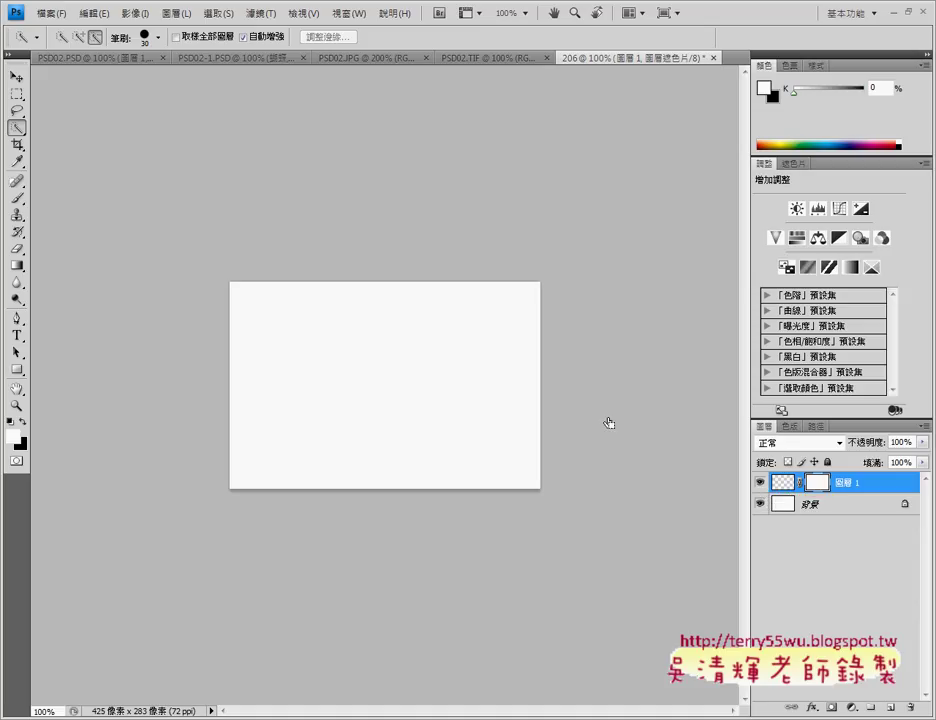
left_click(489, 60)
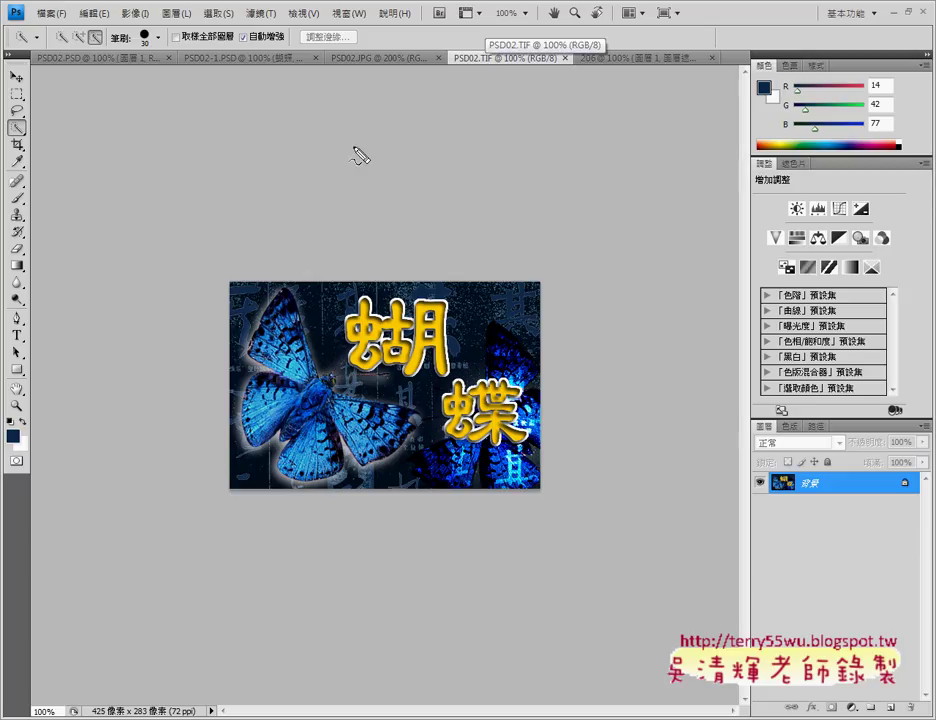
left_click_drag(539, 383, 440, 492)
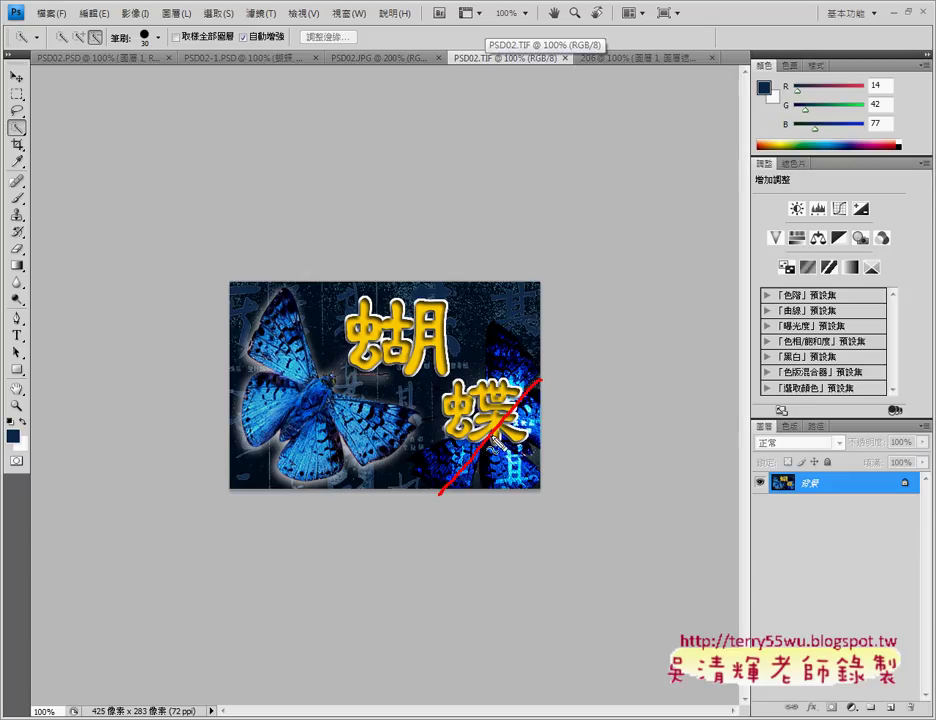
left_click_drag(497, 440, 310, 330)
left_click_drag(510, 455, 565, 500)
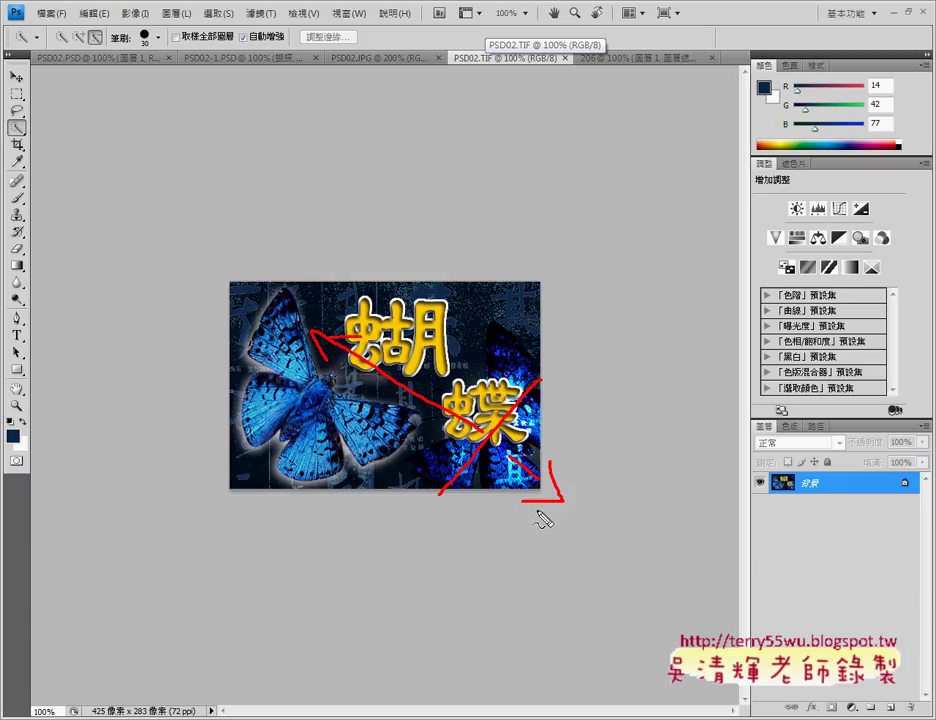
mouse_move(568, 442)
left_mouse_down()
mouse_move(487, 493)
mouse_move(572, 515)
left_mouse_up()
mouse_move(772, 524)
left_mouse_down()
mouse_move(607, 503)
mouse_move(628, 517)
left_mouse_up()
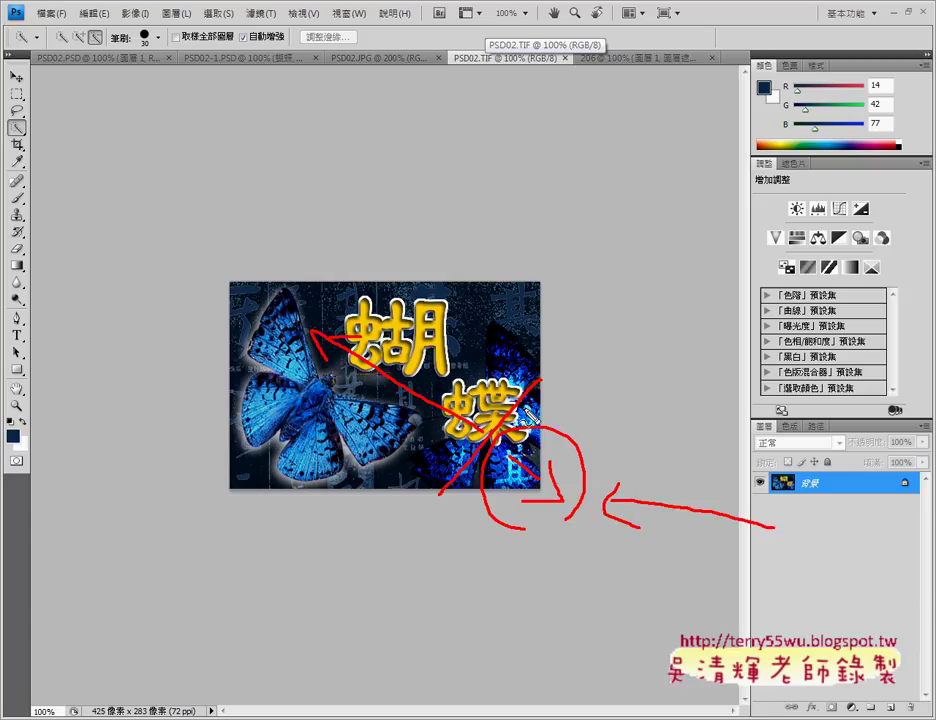
left_click_drag(272, 292, 457, 405)
left_click_drag(293, 320, 274, 295)
left_click_drag(274, 295, 320, 304)
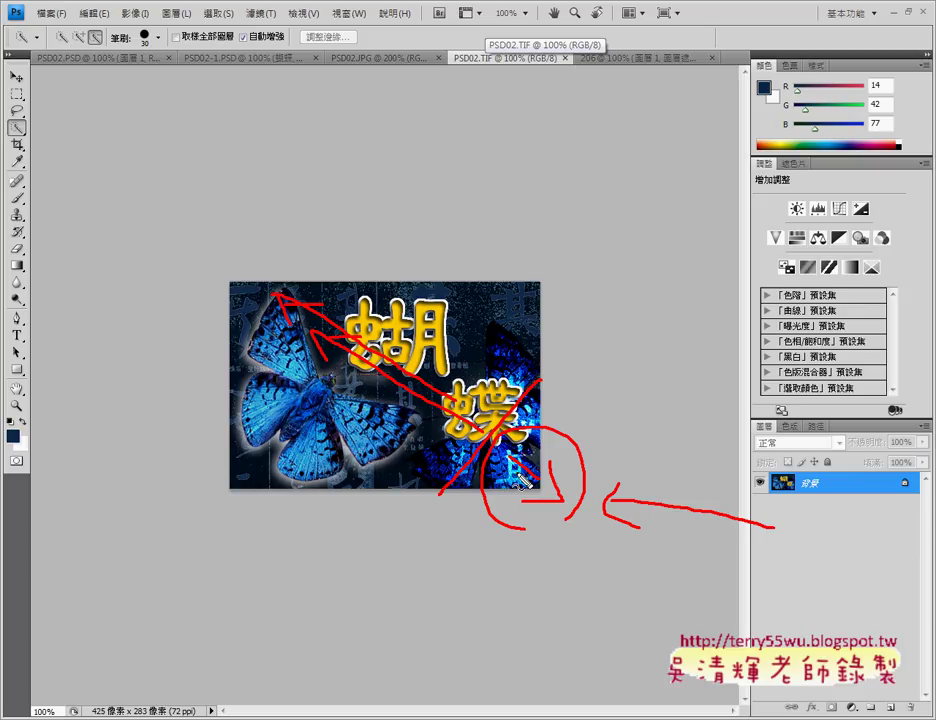
key("Escape")
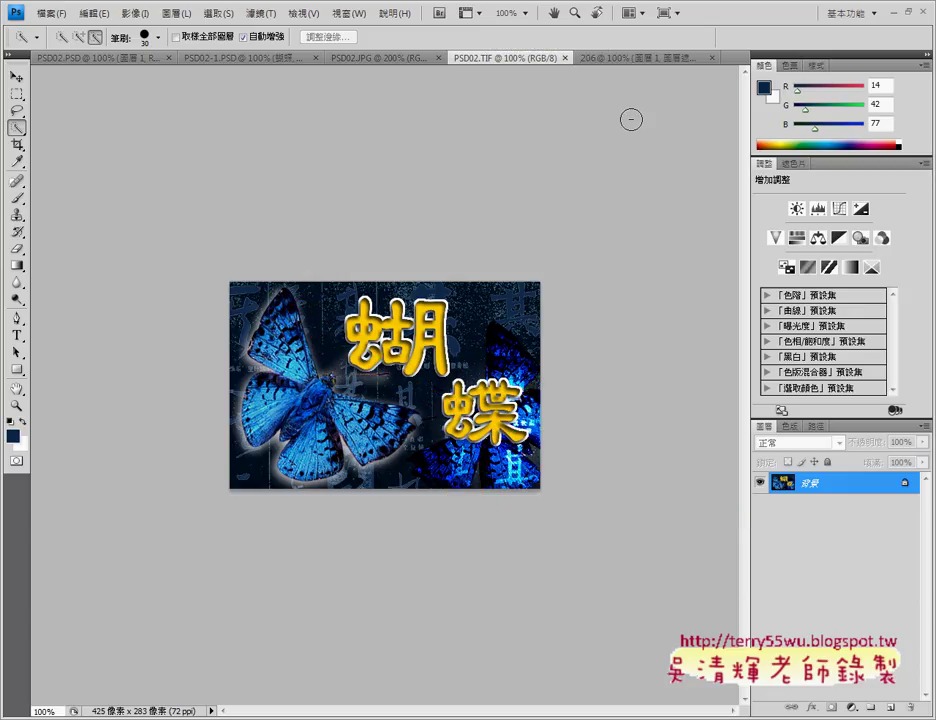
left_click(627, 58)
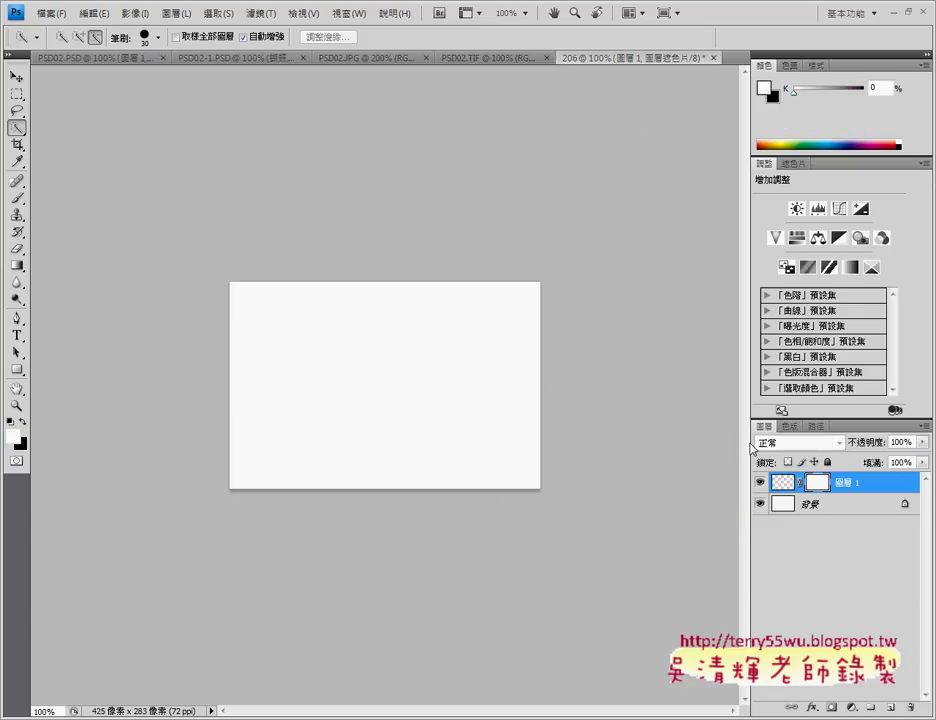
Step: Target 圖層 1's pixels, pick the Gradient tool and point out the Radial option
left_click(783, 486)
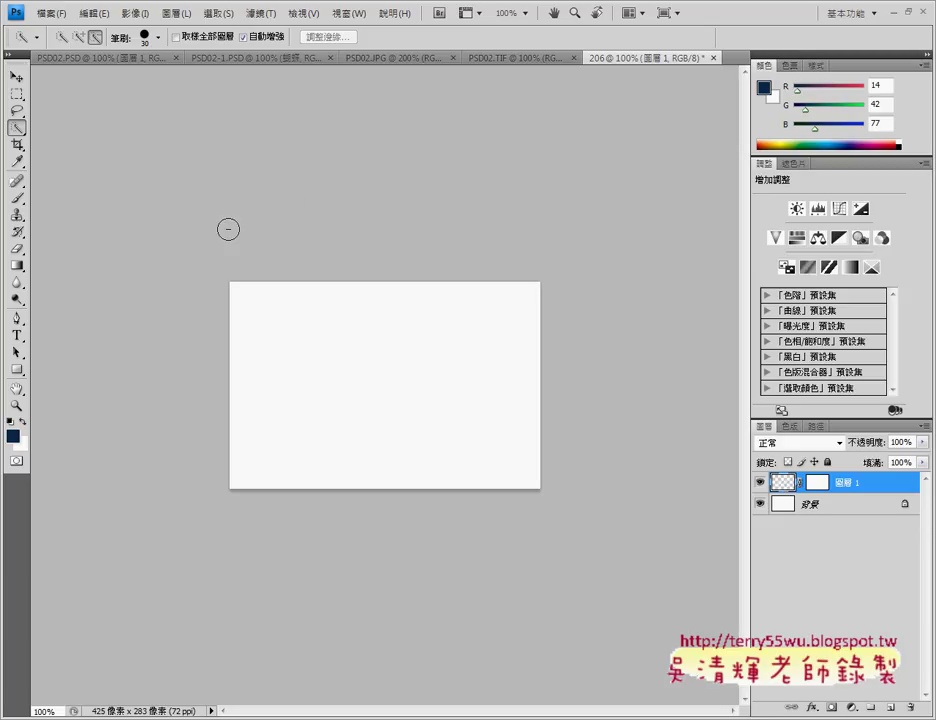
left_click(17, 266)
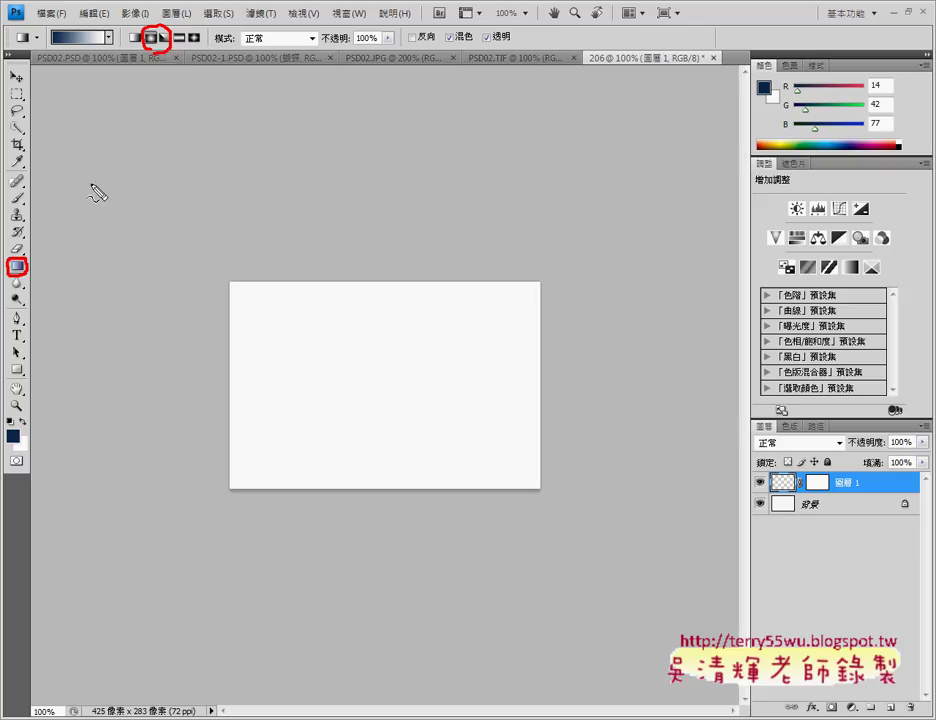
left_click_drag(37, 249, 140, 52)
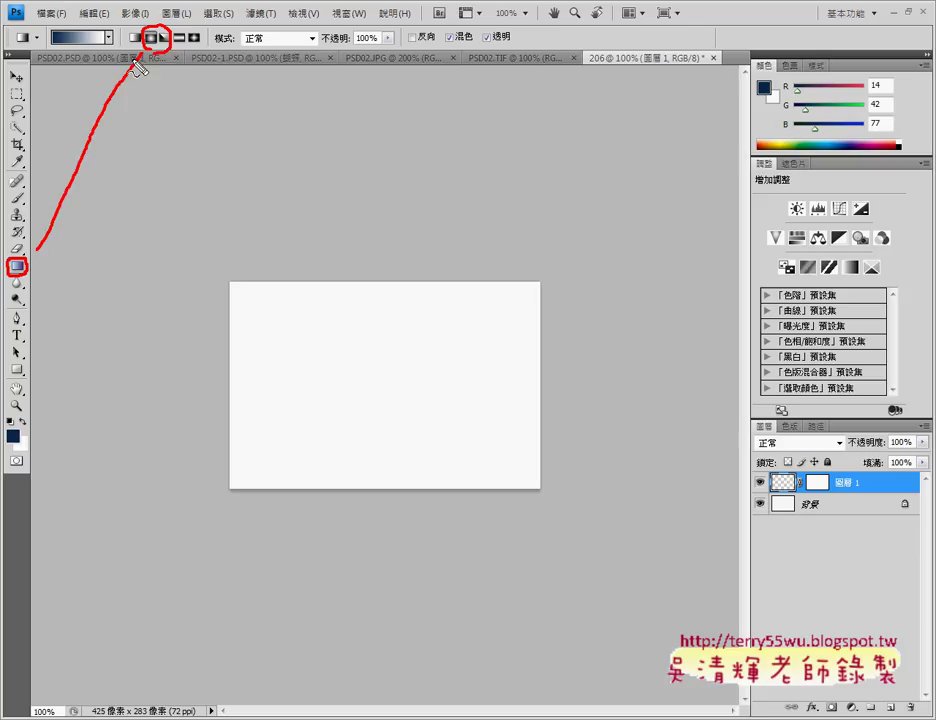
left_click_drag(150, 72, 140, 46)
key("Escape")
Step: Set the gradient style to Radial, then bring up the exam PDF
left_click(134, 37)
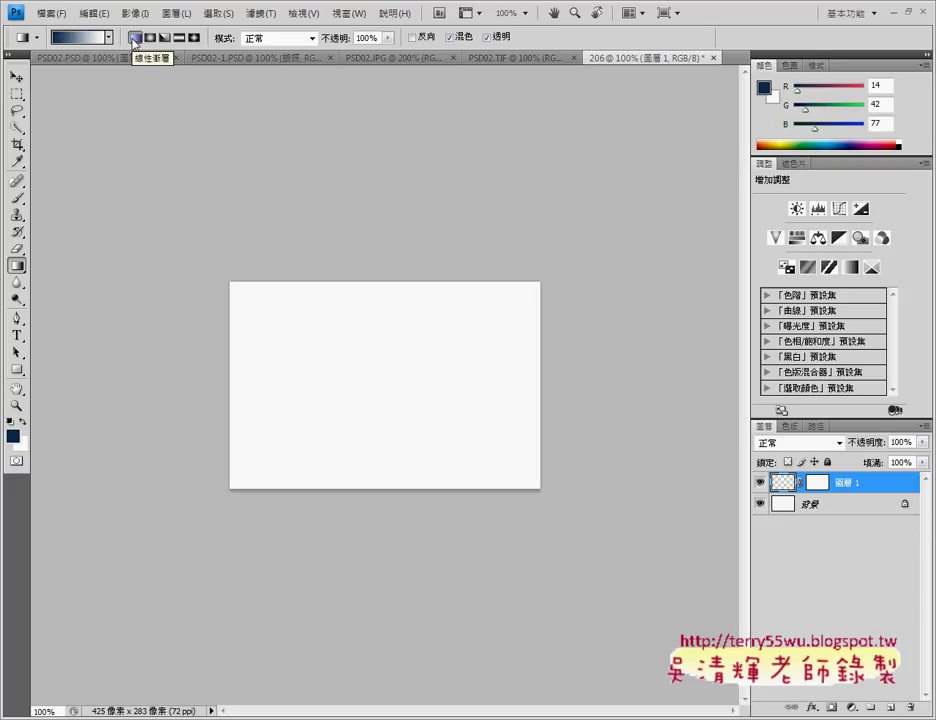
left_click(151, 40)
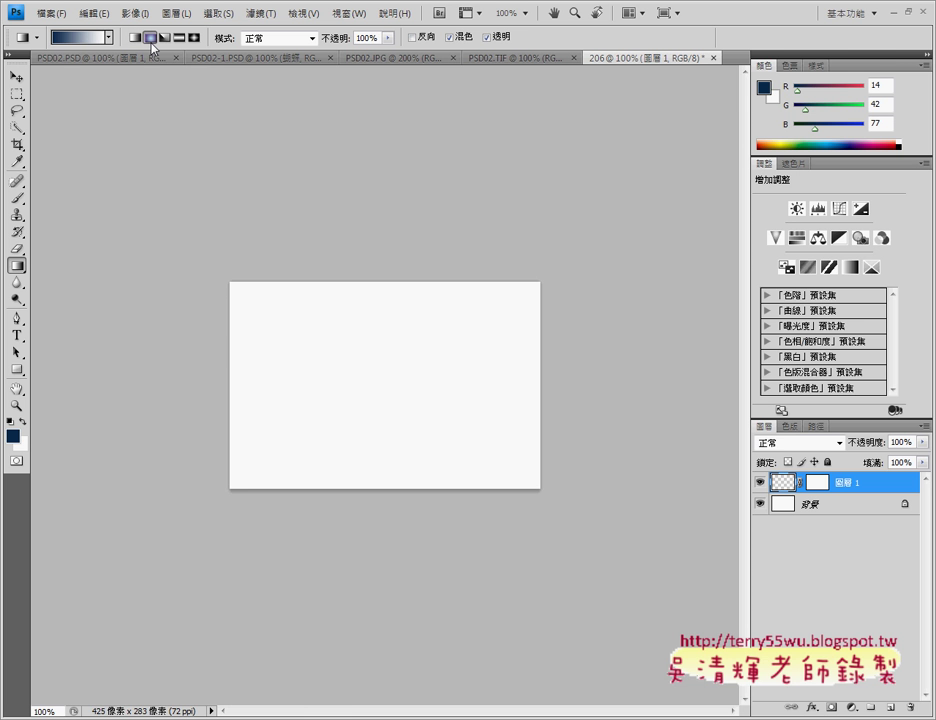
left_click(295, 712)
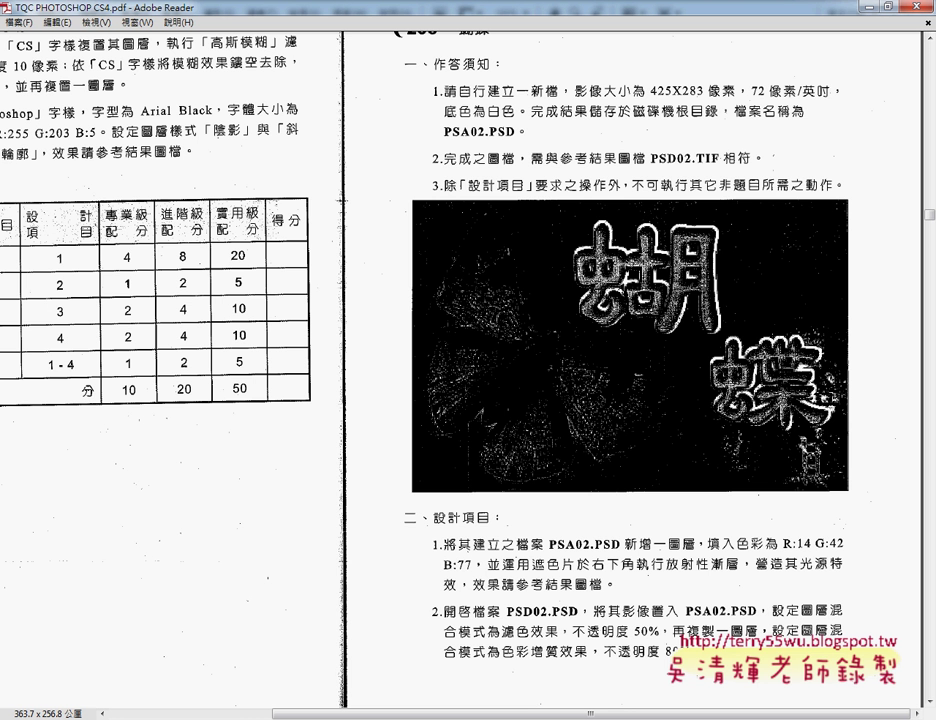
Step: Read design item 1's R14 G42 B77 radial gradient requirement, then return to Photoshop
scroll(546, 415, "down", 1)
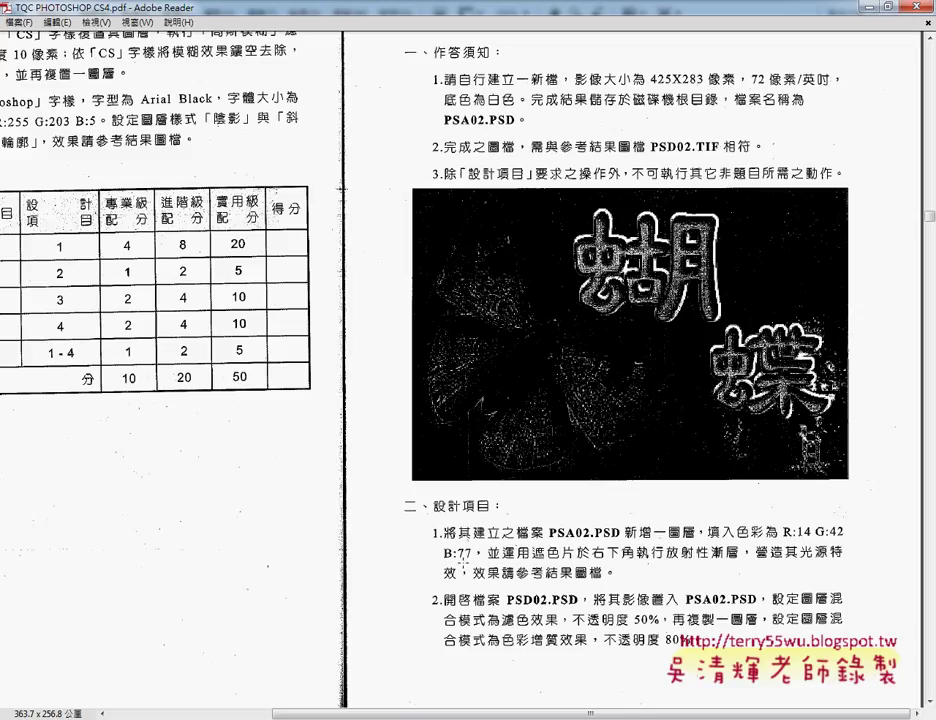
left_click(866, 6)
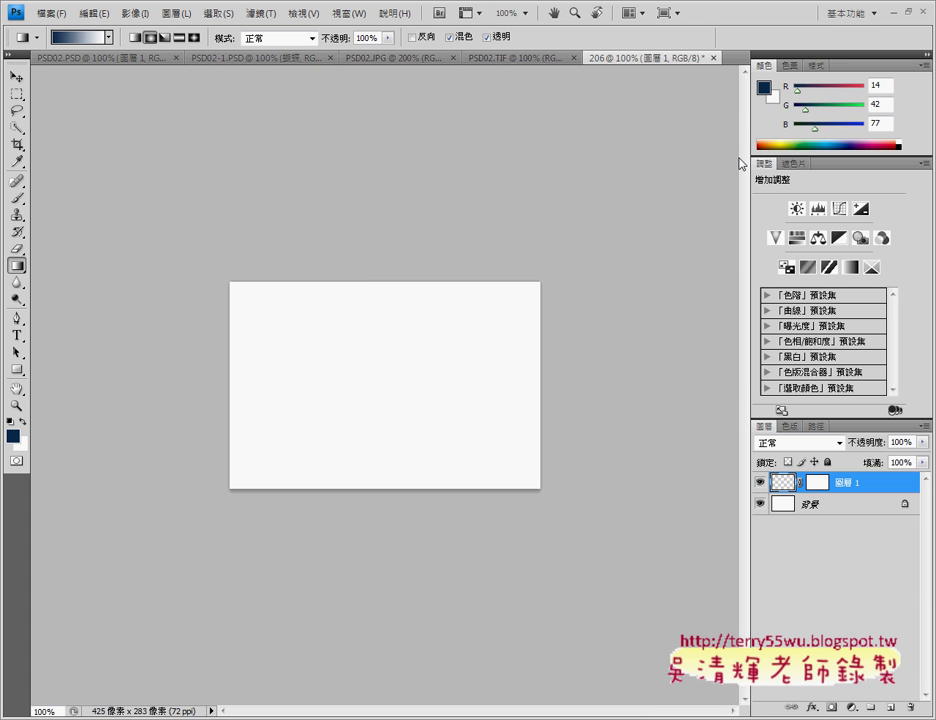
Step: Highlight the R14 G42 B77 and Radial settings, then drag a radial gradient diagonally across 圖層 1
double_click(884, 87)
mouse_move(869, 110)
left_mouse_down()
mouse_move(883, 111)
mouse_move(881, 126)
left_mouse_up()
left_click_drag(27, 257, 24, 255)
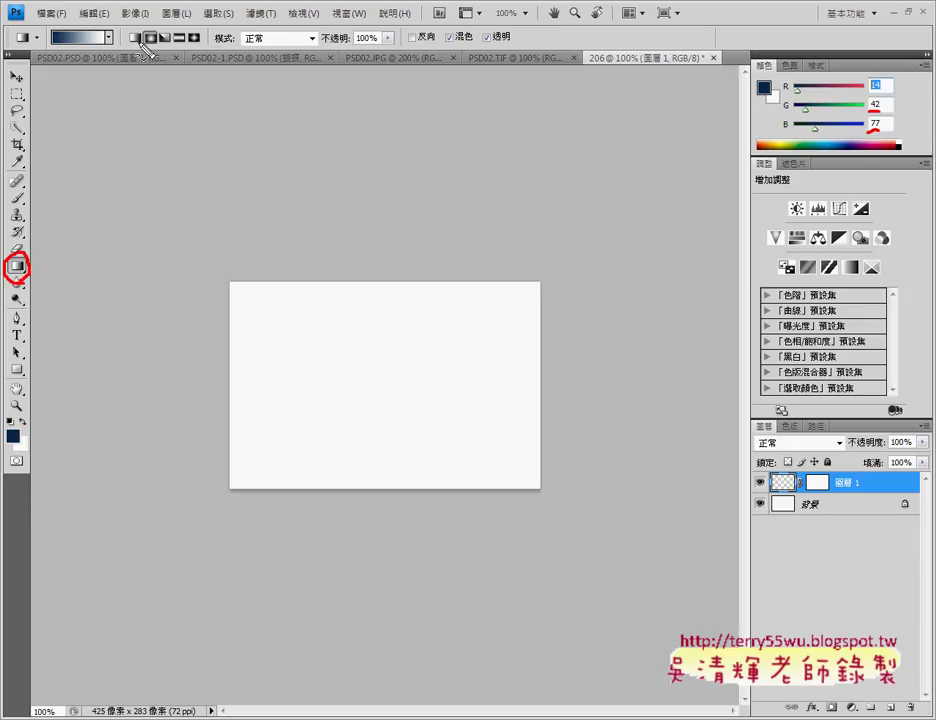
left_click_drag(145, 47, 146, 45)
mouse_move(34, 252)
left_mouse_down()
mouse_move(97, 76)
mouse_move(700, 74)
mouse_move(757, 86)
left_mouse_up()
left_click_drag(880, 62, 902, 142)
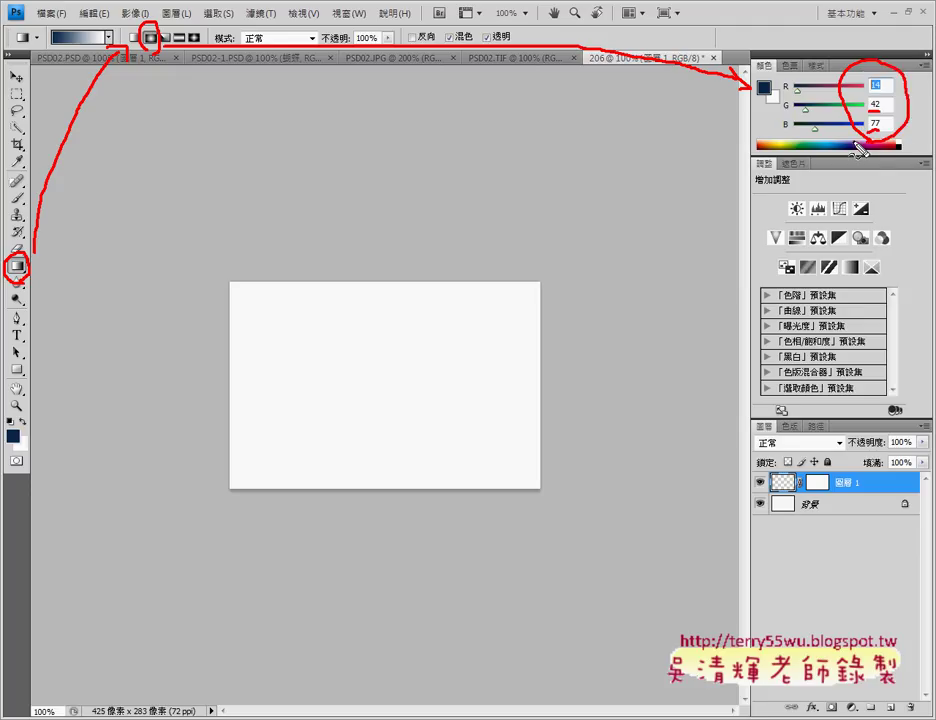
key("Escape")
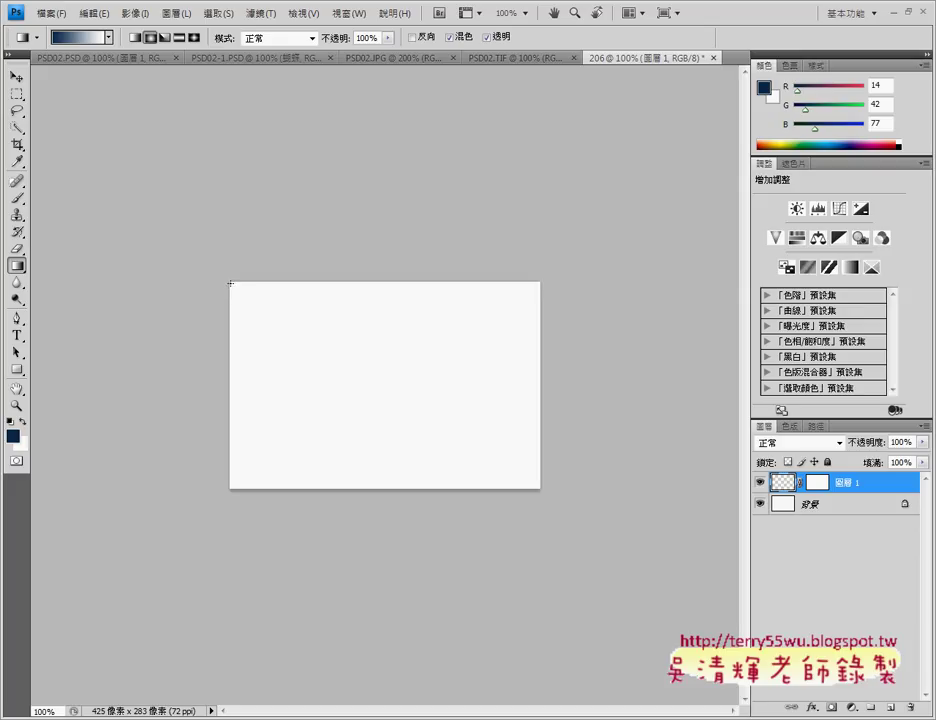
left_click_drag(231, 284, 588, 516)
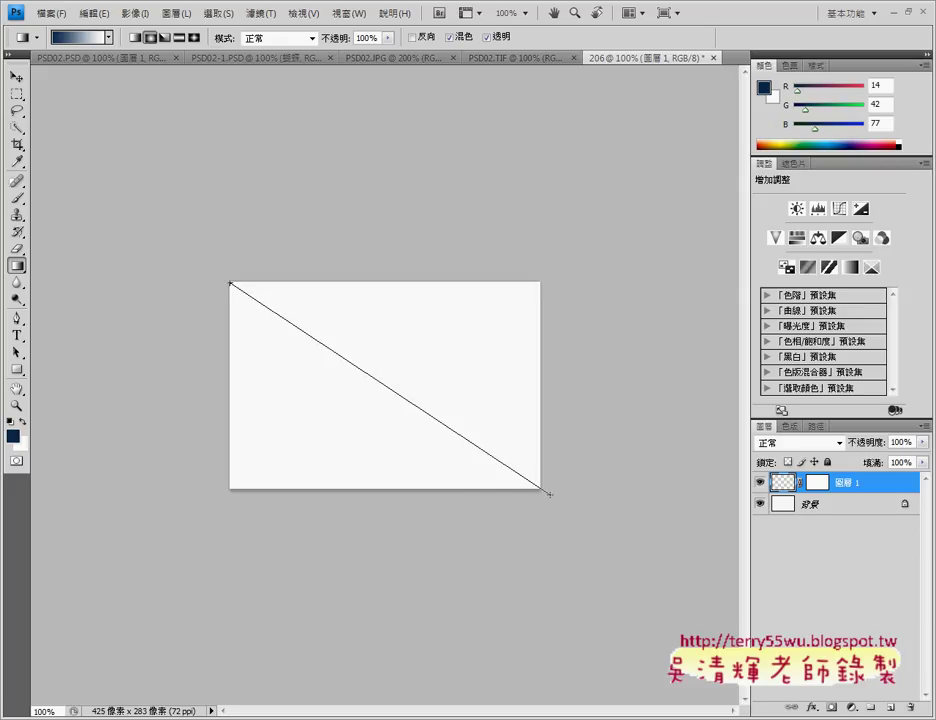
left_click_drag(588, 516, 567, 522)
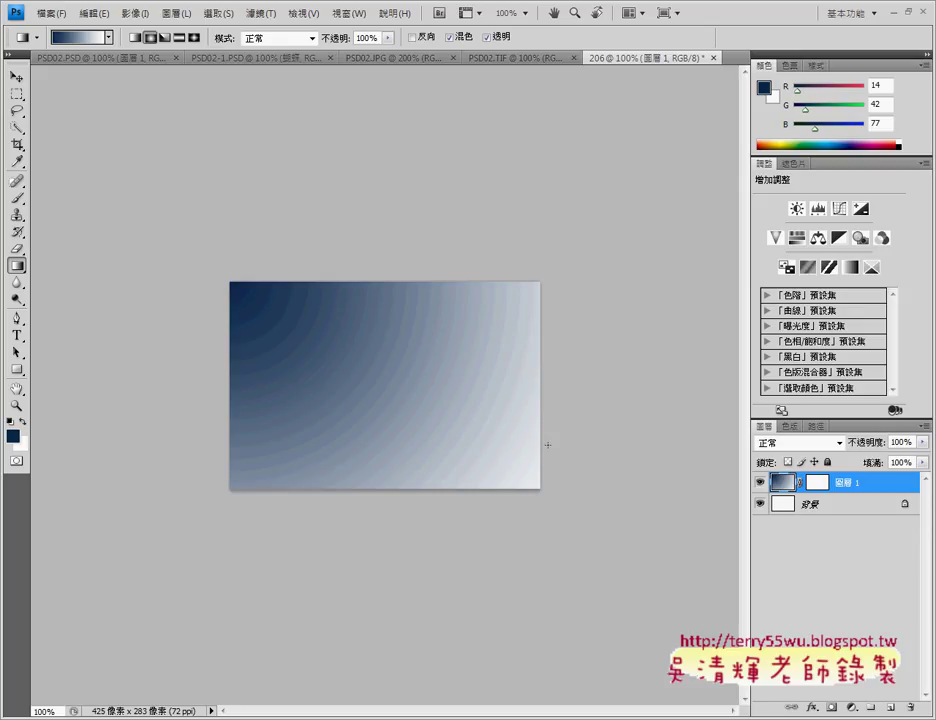
Step: Duplicate 圖層 1 from PSD02.PSD into document 206, where it lands above the gradient as 圖層 2
left_click(98, 62)
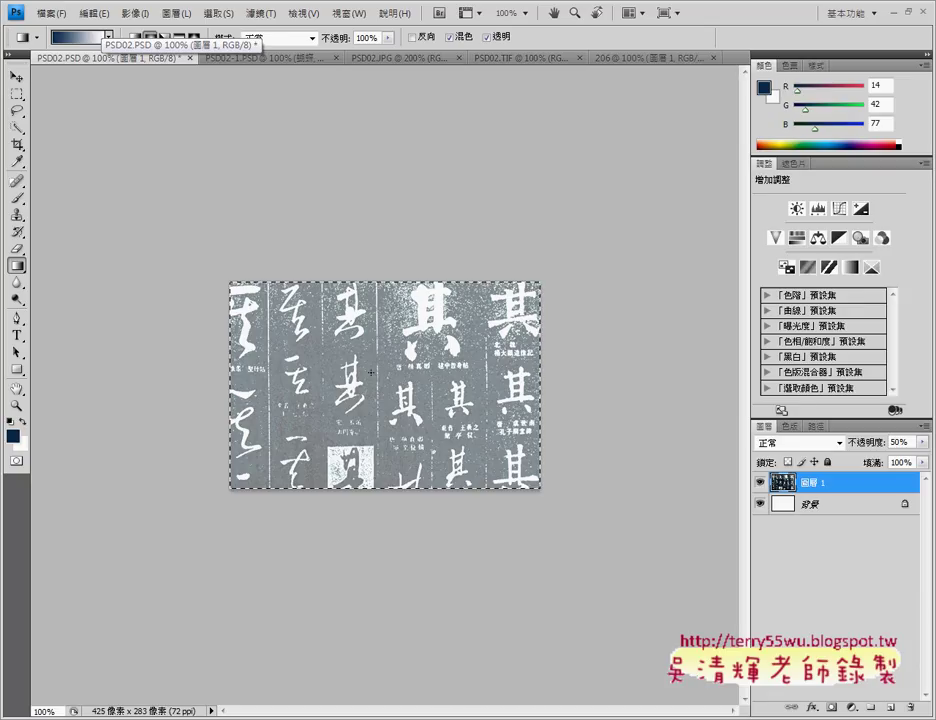
right_click(812, 487)
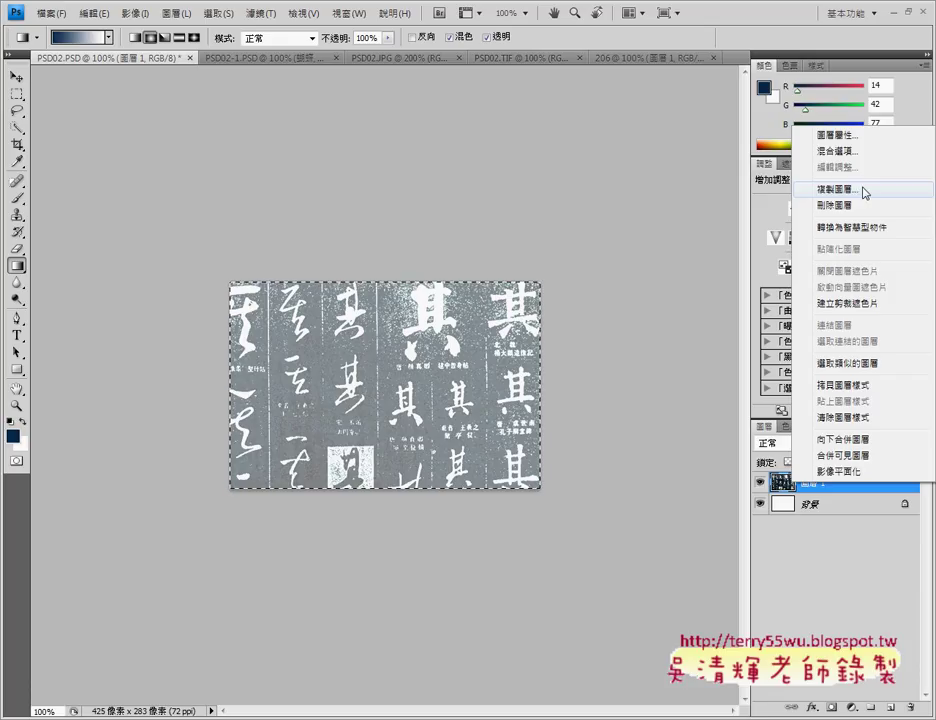
left_click(865, 193)
left_click(445, 284)
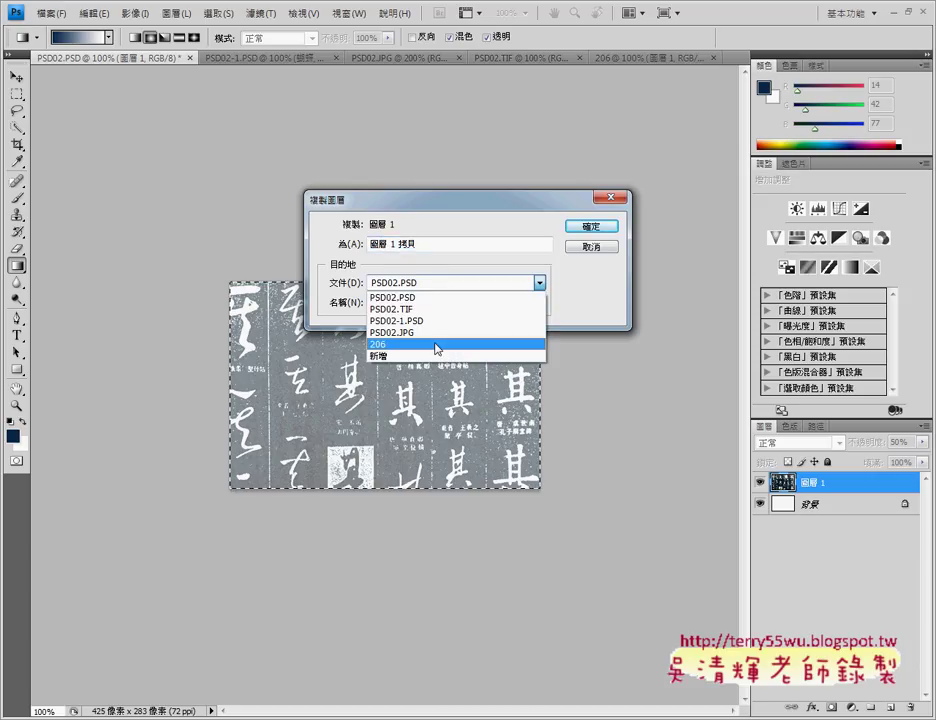
left_click(438, 344)
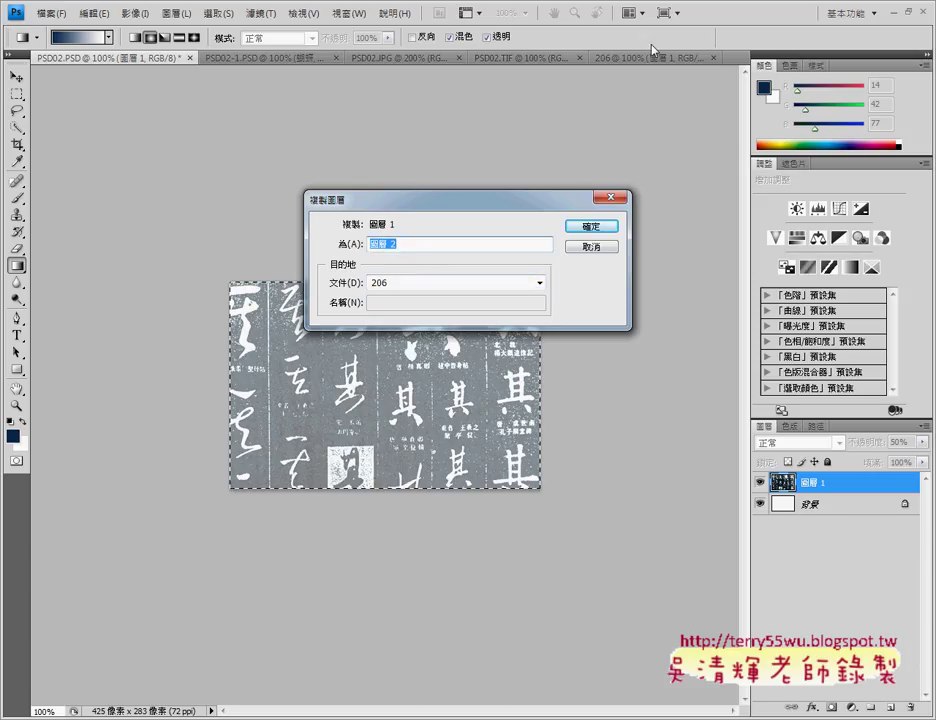
left_click(584, 228)
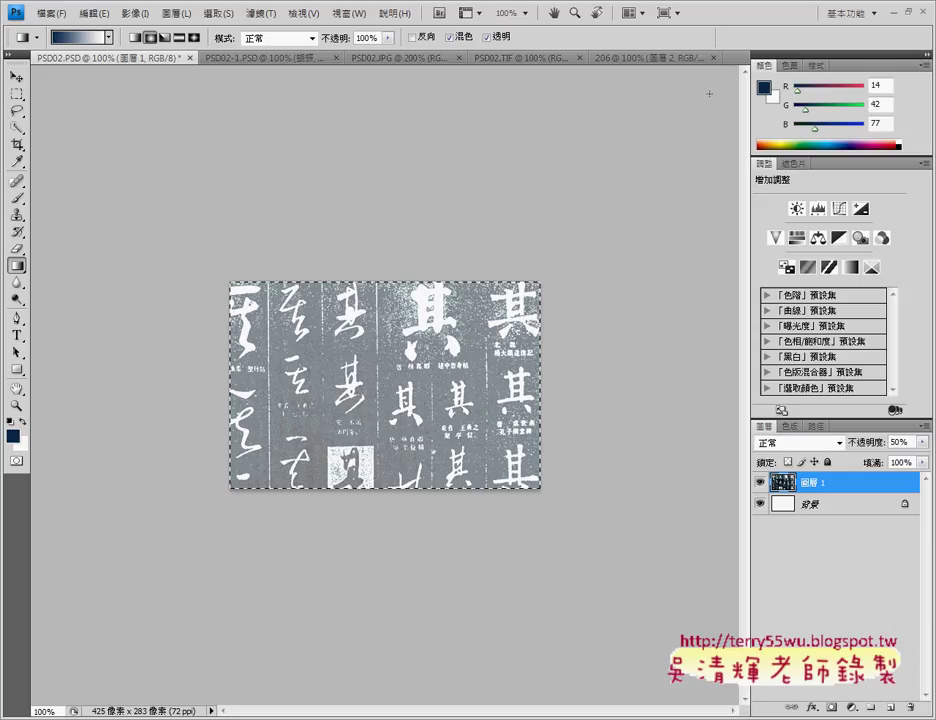
left_click(632, 58)
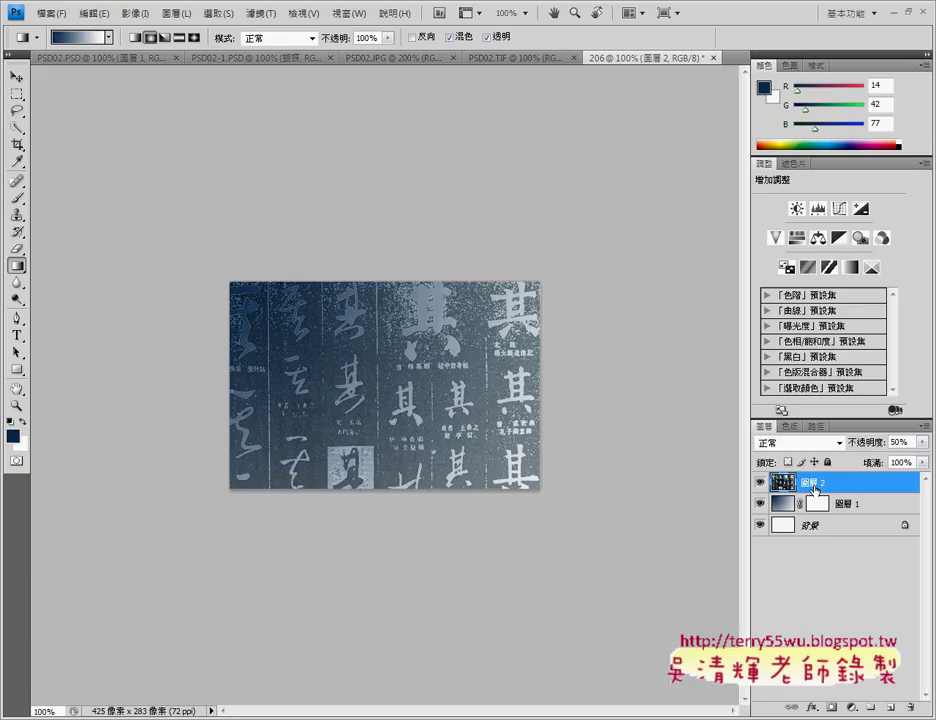
mouse_move(815, 489)
left_mouse_down()
mouse_move(770, 488)
mouse_move(828, 480)
left_mouse_up()
mouse_move(88, 80)
left_mouse_down()
mouse_move(140, 62)
mouse_move(385, 190)
mouse_move(721, 443)
mouse_move(740, 478)
mouse_move(756, 474)
left_mouse_up()
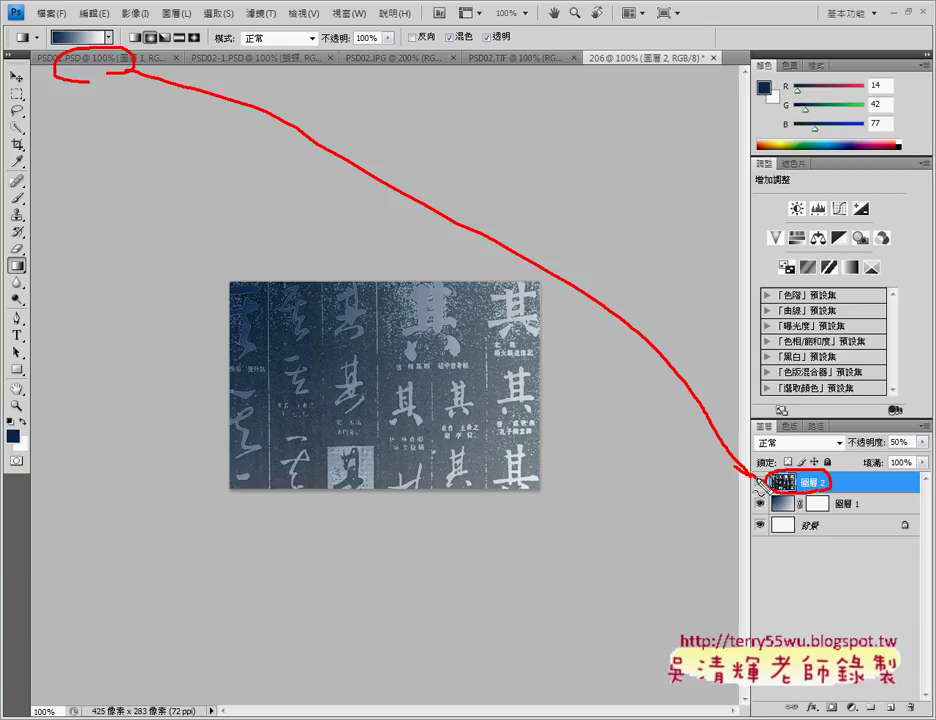
key("Escape")
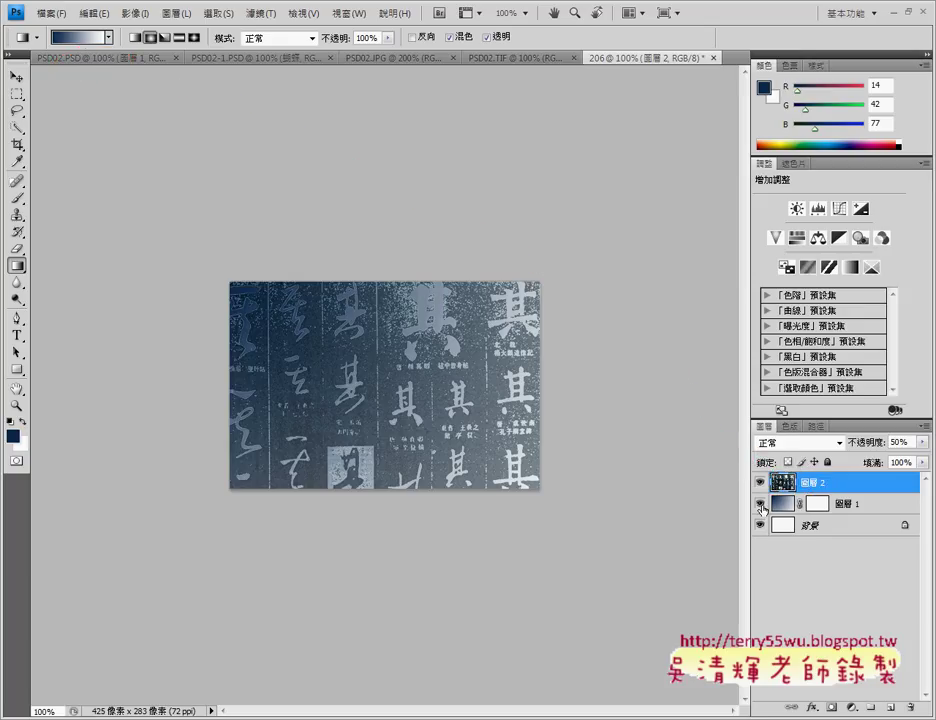
left_click(760, 504)
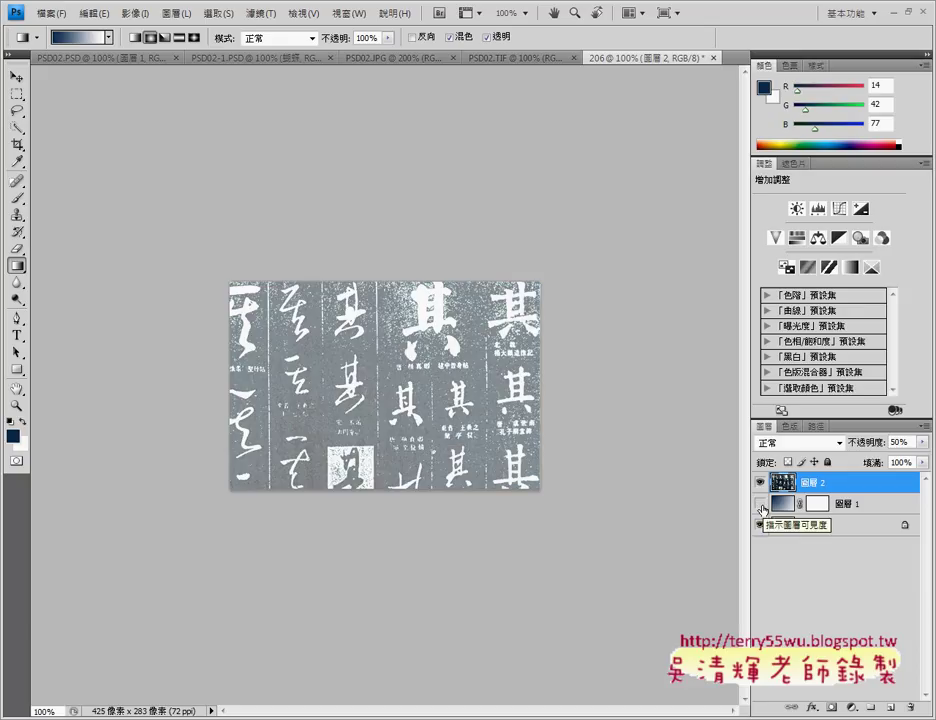
left_click(760, 504)
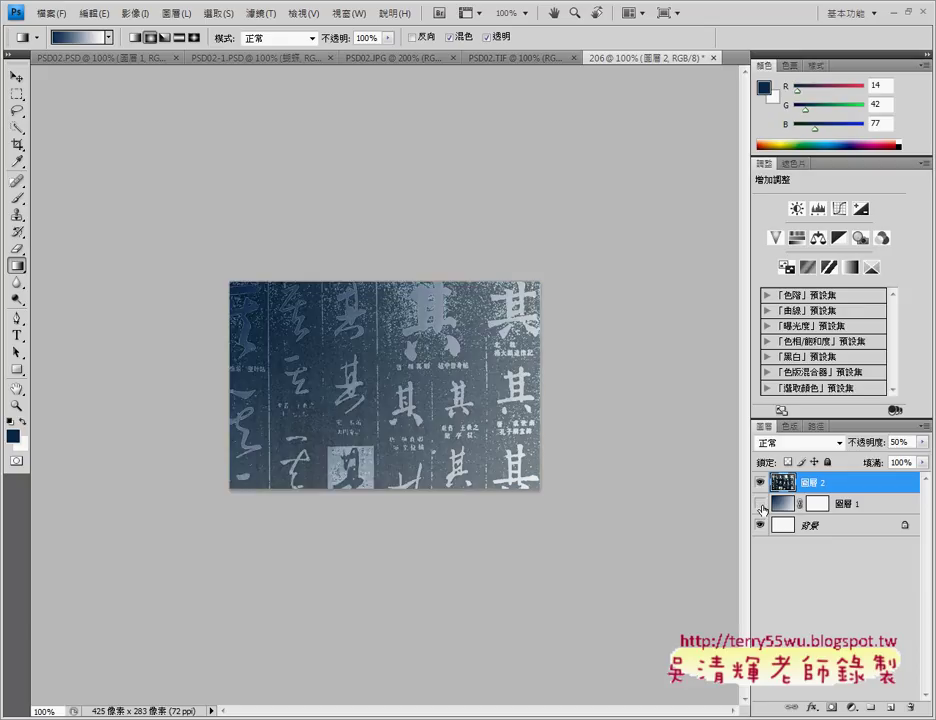
left_click(760, 506)
left_click(760, 506)
left_click(760, 506)
left_click(760, 506)
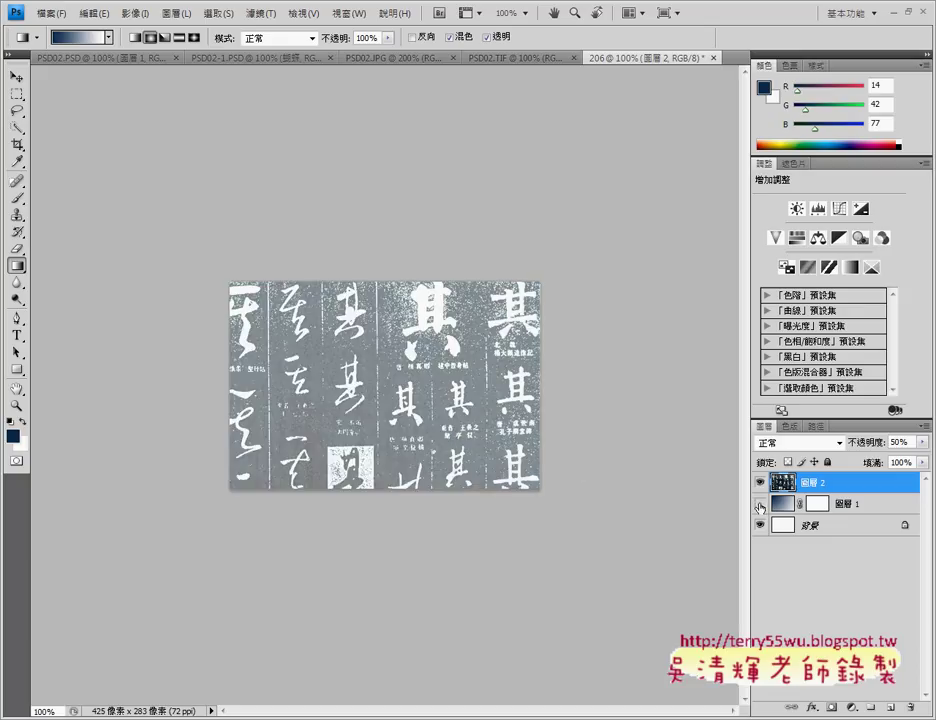
left_click(760, 507)
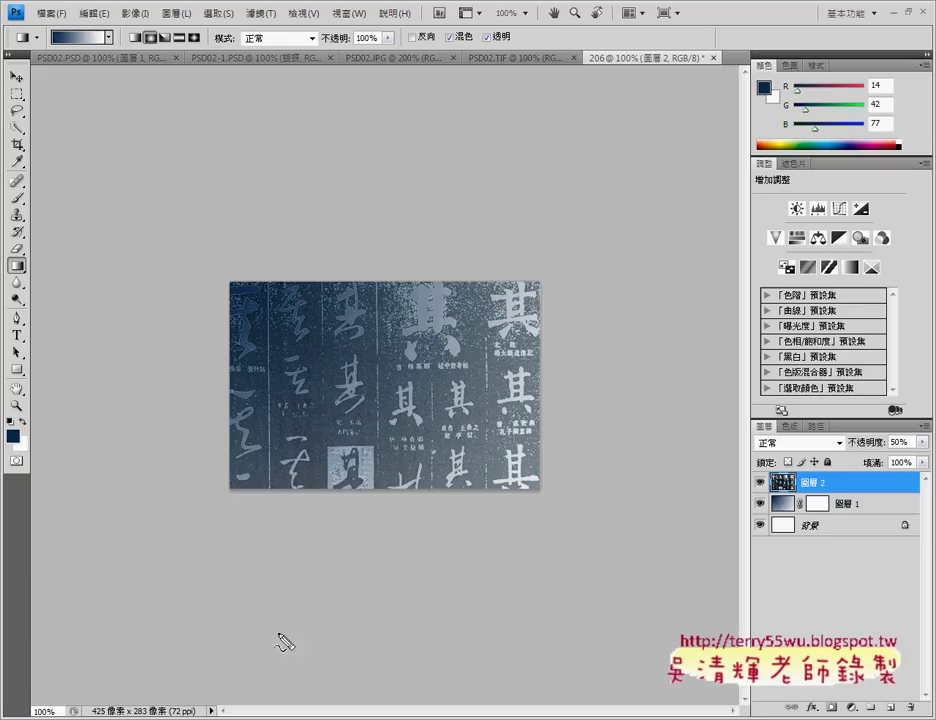
left_click_drag(121, 714, 170, 702)
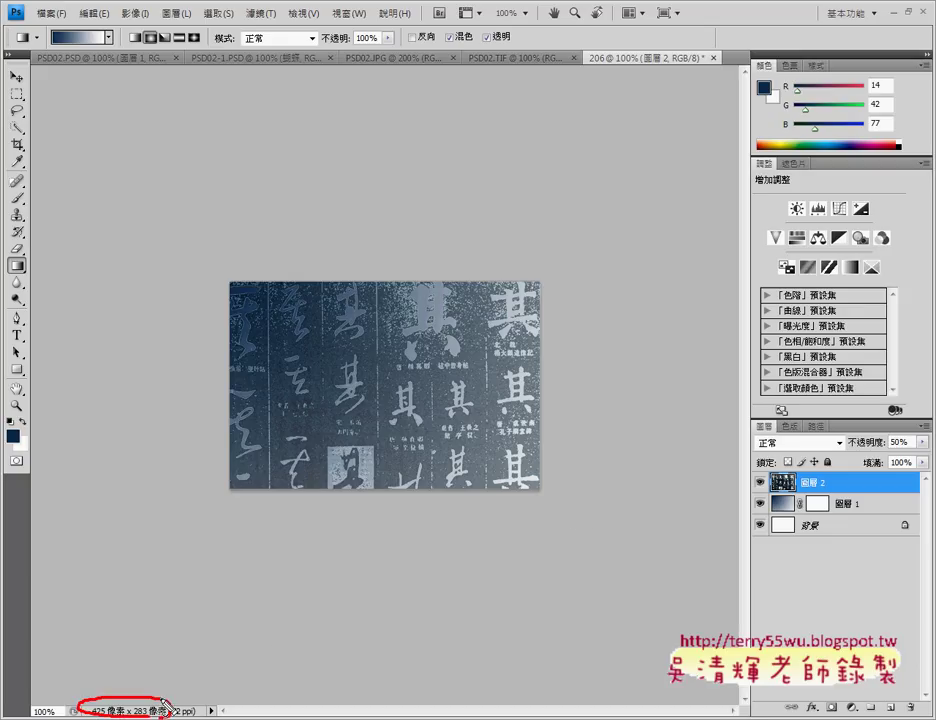
mouse_move(200, 630)
left_mouse_down()
mouse_move(150, 682)
mouse_move(168, 672)
left_mouse_up()
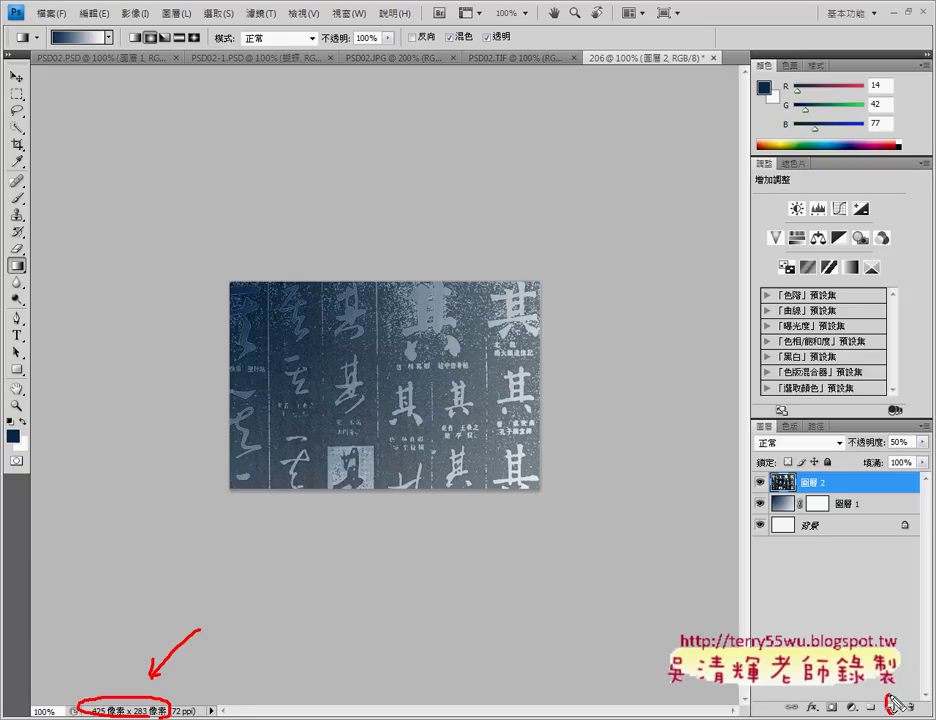
left_click_drag(891, 695, 896, 712)
left_click_drag(806, 497, 801, 528)
left_click_drag(824, 698, 829, 714)
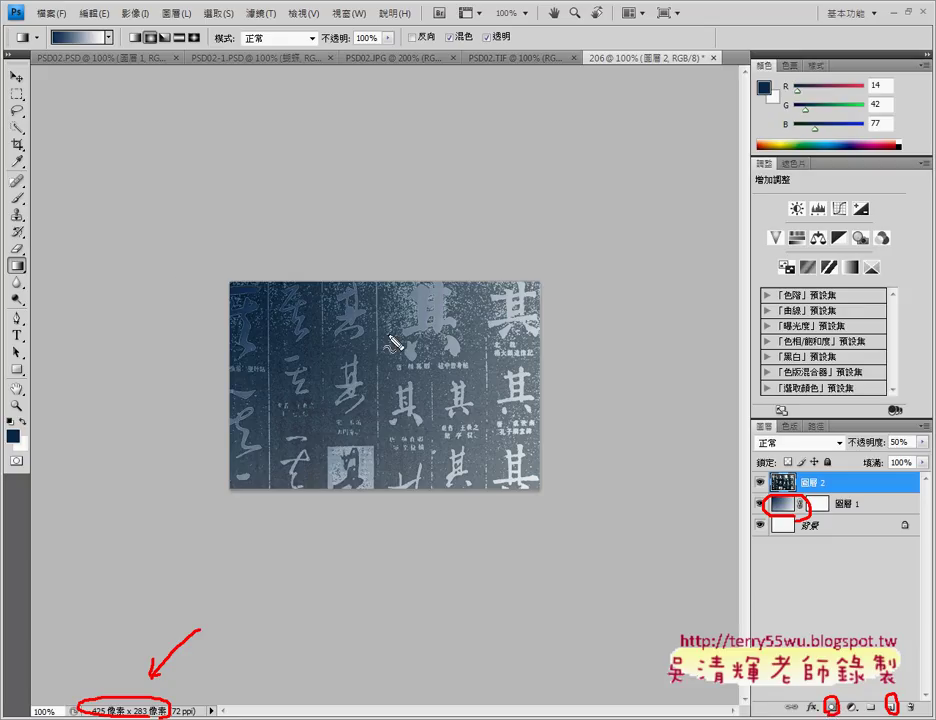
left_click_drag(10, 276, 24, 256)
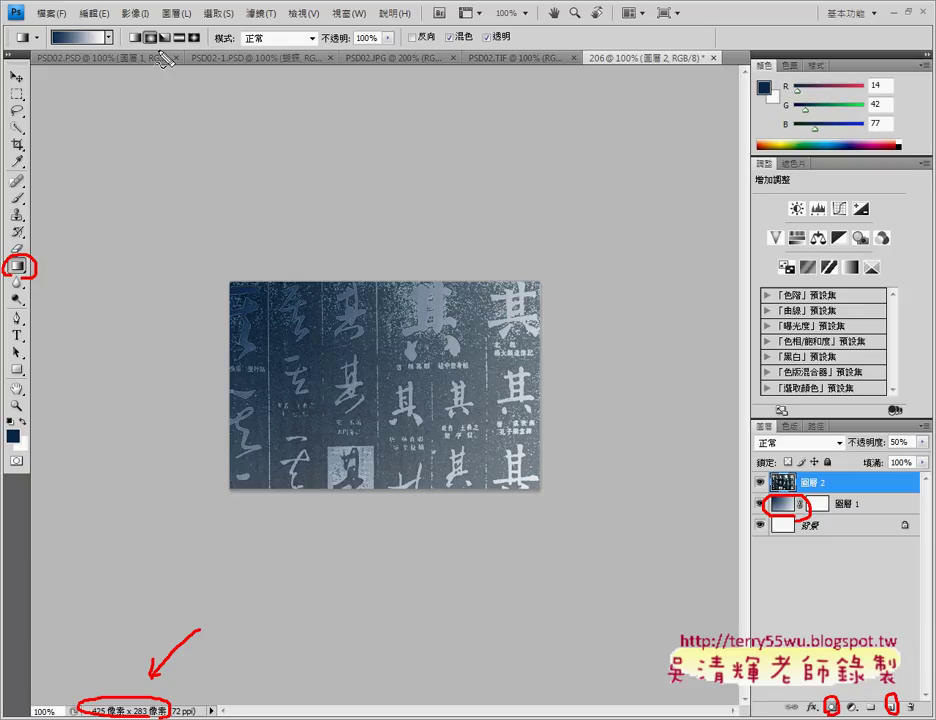
left_click_drag(138, 32, 152, 27)
mouse_move(893, 140)
left_mouse_down()
mouse_move(911, 70)
mouse_move(862, 136)
left_mouse_up()
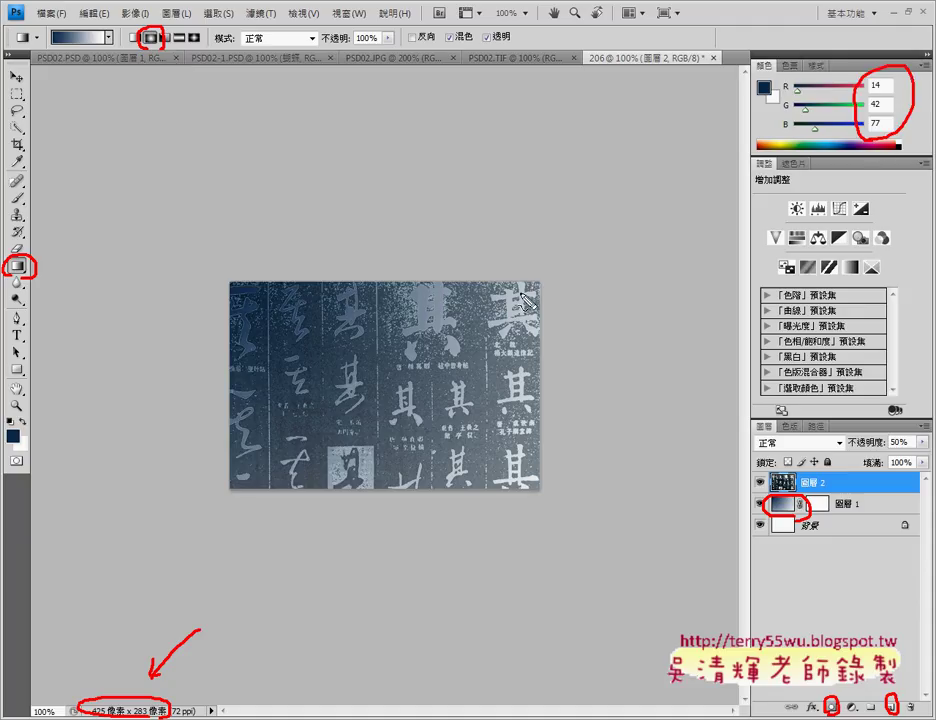
mouse_move(778, 483)
left_mouse_down()
mouse_move(832, 463)
mouse_move(758, 475)
left_mouse_up()
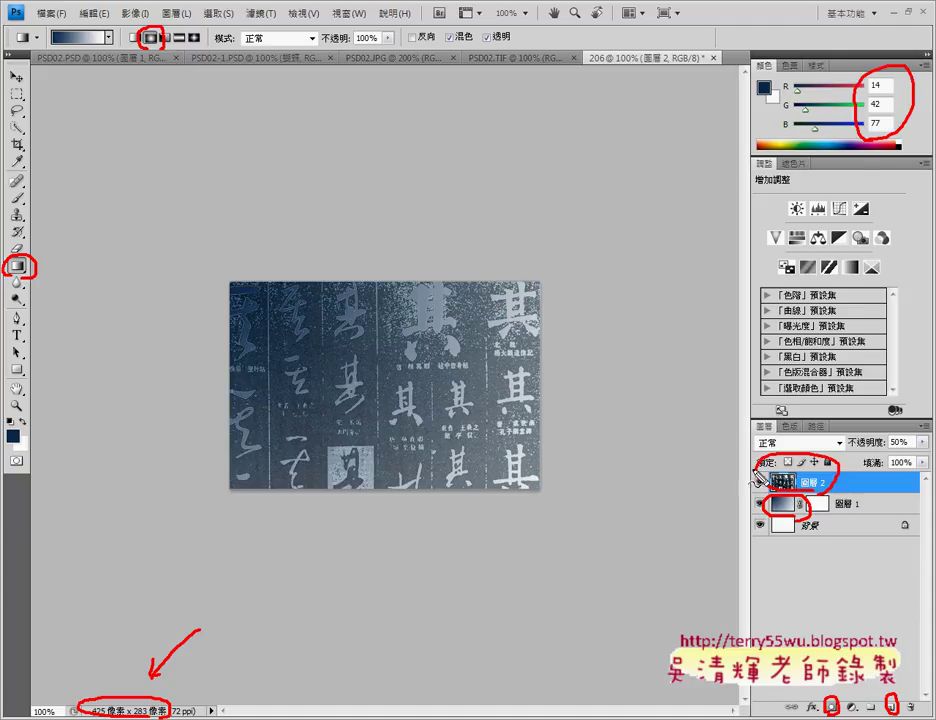
key("Escape")
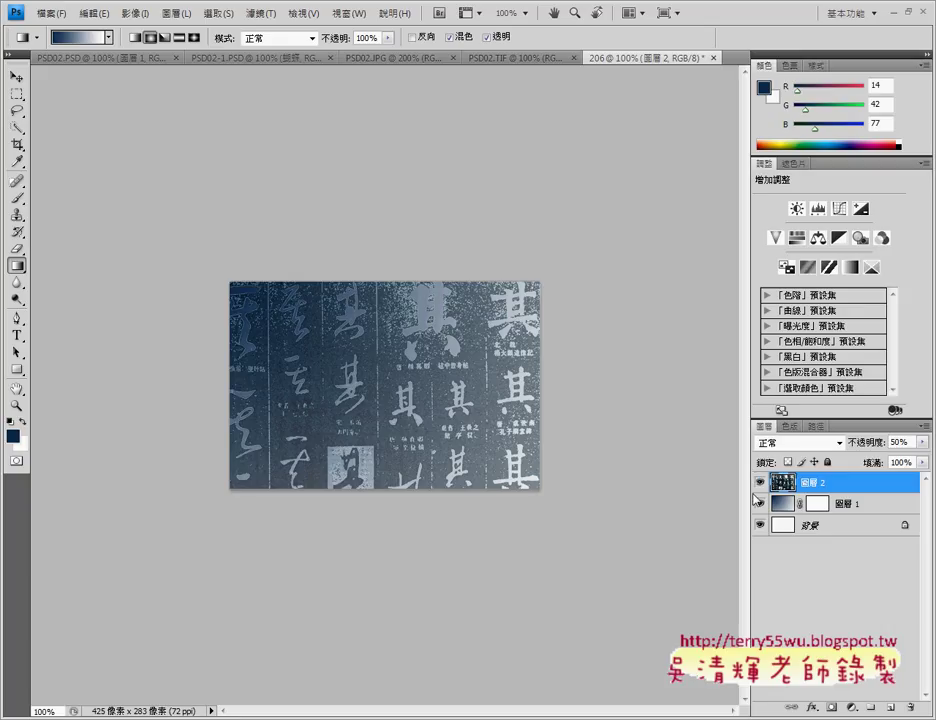
left_click(760, 504)
left_click(760, 504)
left_click(760, 504)
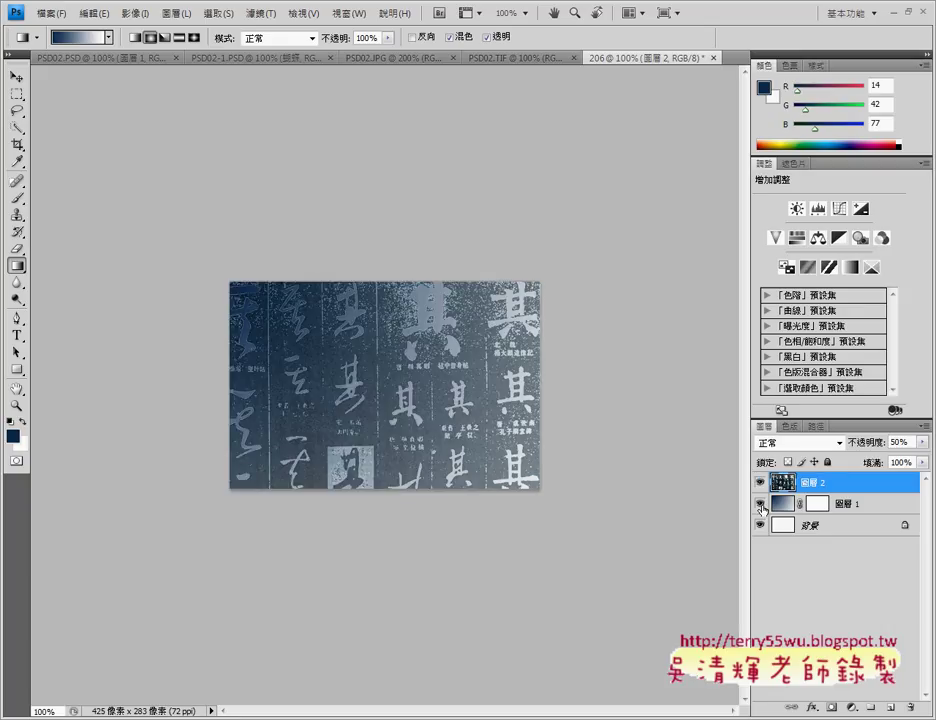